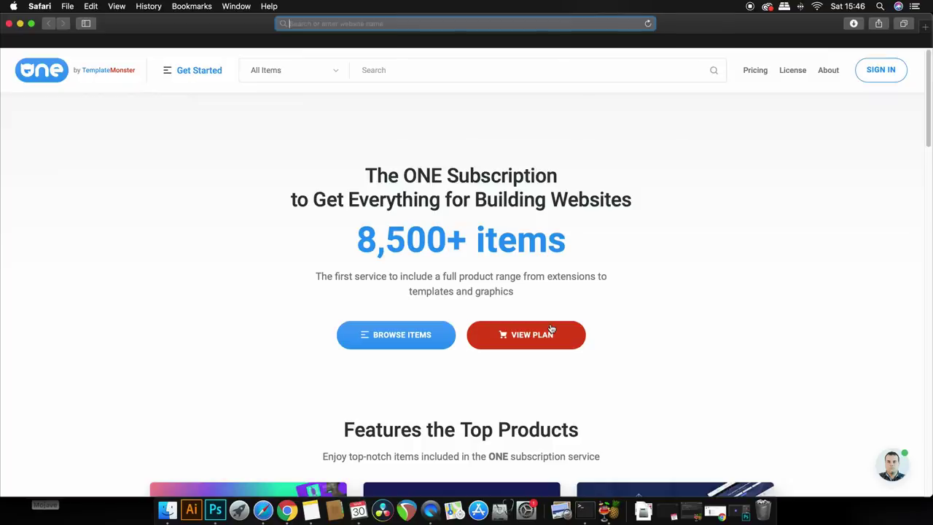
- Load the ONE subscription pricing page in Safari and scroll to the $19/month annual plan
{"action": "scroll", "coordinate": [551, 328], "scroll_direction": "down", "scroll_amount": 5}
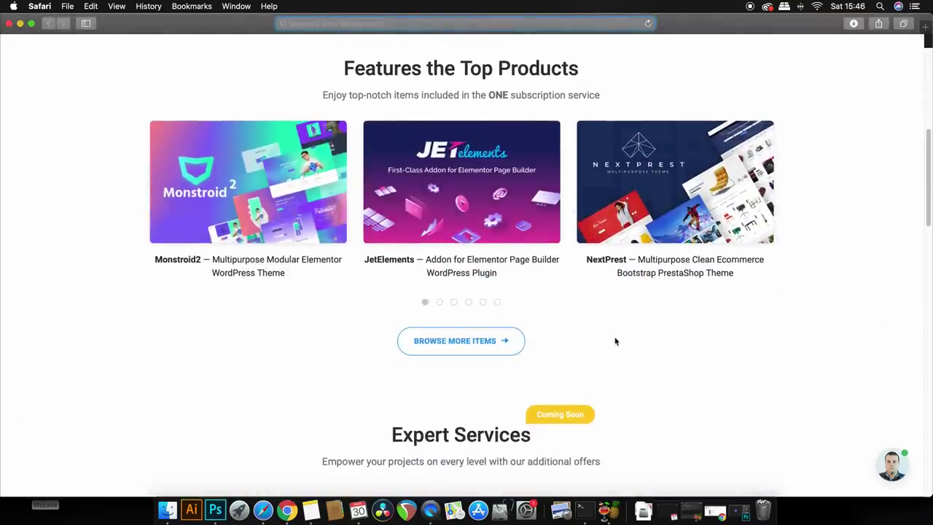
{"action": "scroll", "coordinate": [614, 340], "scroll_direction": "down", "scroll_amount": 6}
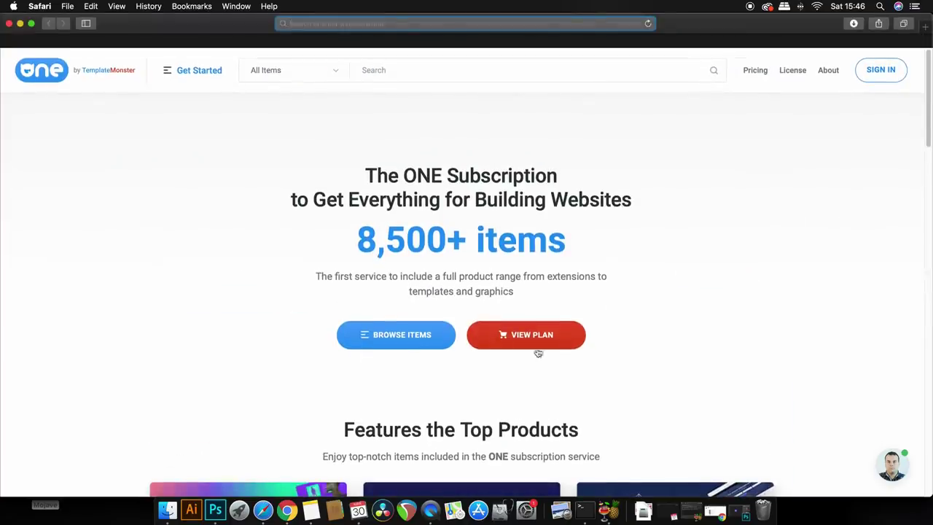
{"action": "key", "text": "Return"}
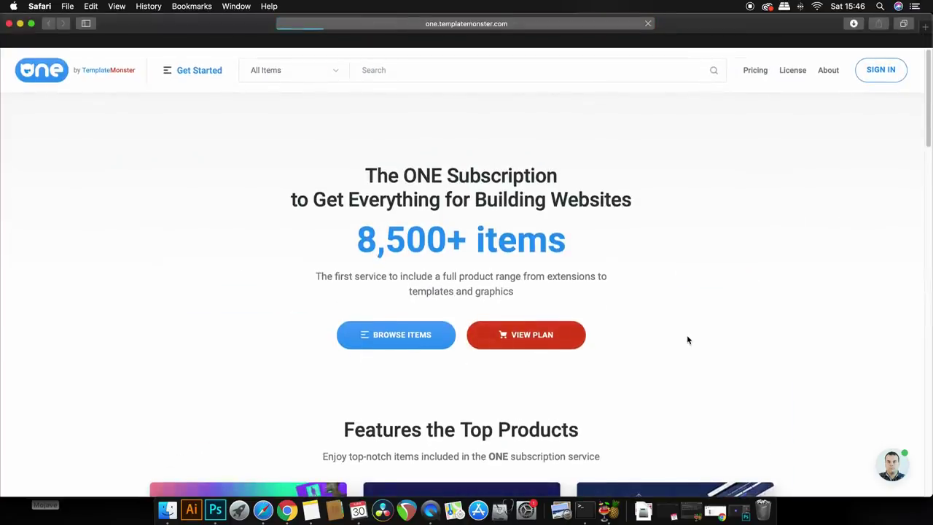
{"action": "scroll", "coordinate": [687, 340], "scroll_direction": "down", "scroll_amount": 3}
{"action": "scroll", "coordinate": [687, 340], "scroll_direction": "down", "scroll_amount": 2}
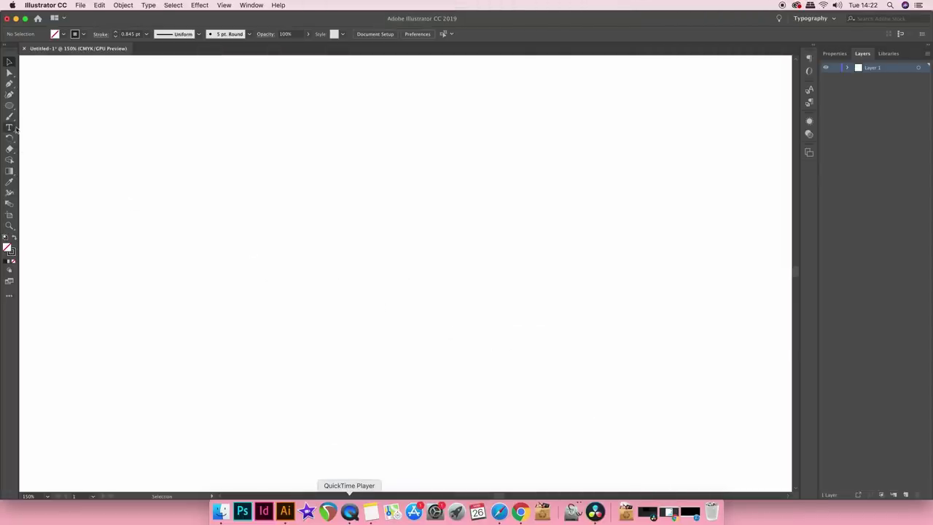
- Tear off the type tools into a floating panel and show the Character panel
{"action": "left_click", "coordinate": [11, 128]}
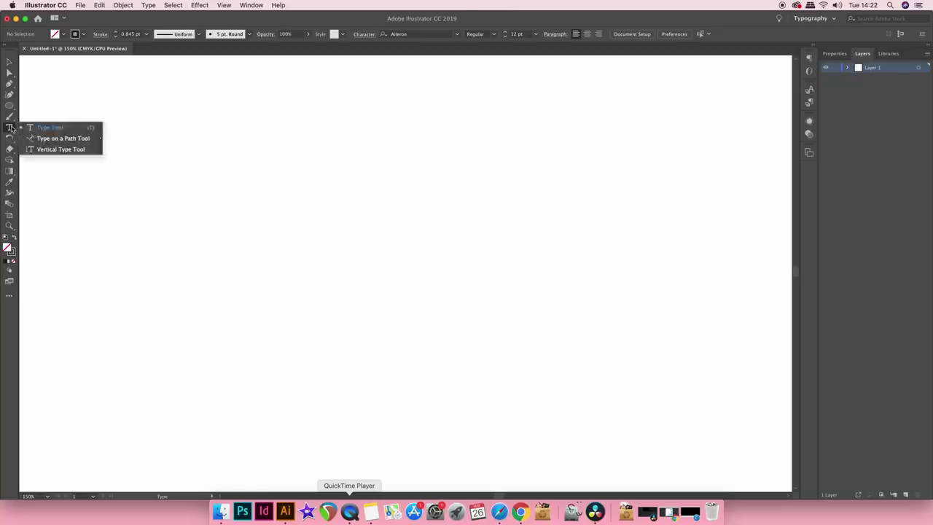
{"action": "left_click", "coordinate": [101, 143]}
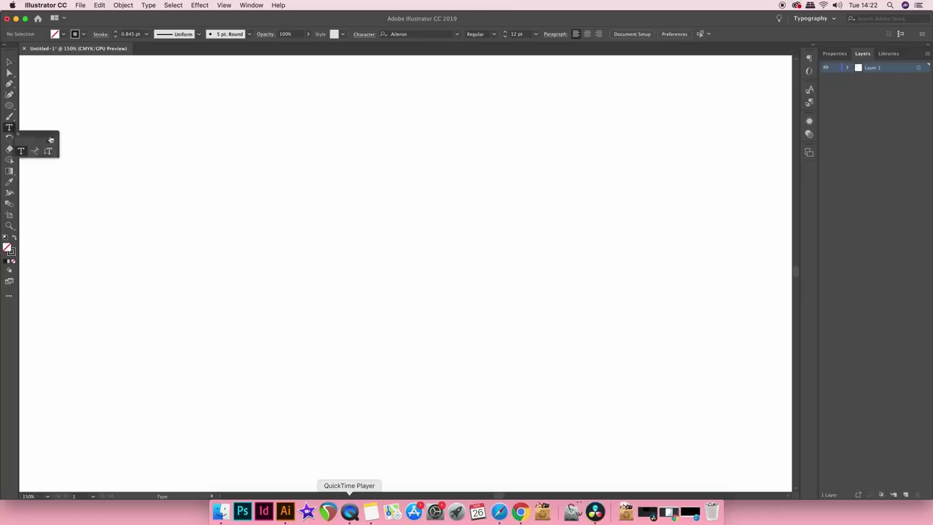
{"action": "left_click_drag", "start_coordinate": [51, 137], "coordinate": [67, 81]}
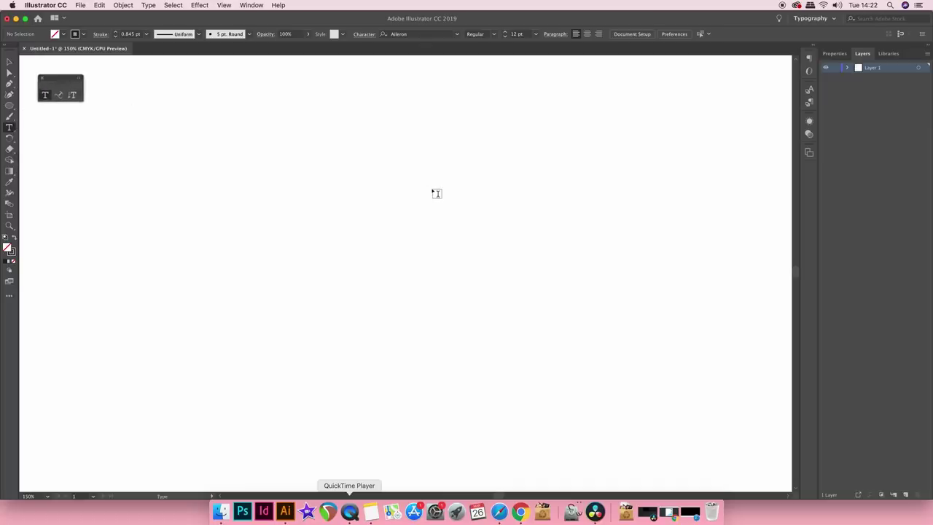
{"action": "key", "text": "super+t"}
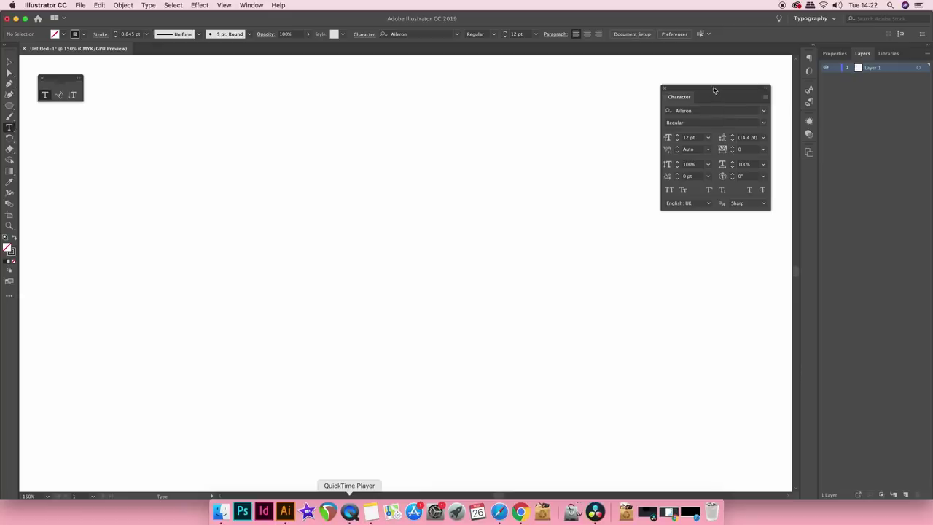
- Move the Character panel aside, then add and delete a point-text object
{"action": "left_click_drag", "start_coordinate": [715, 90], "coordinate": [86, 123]}
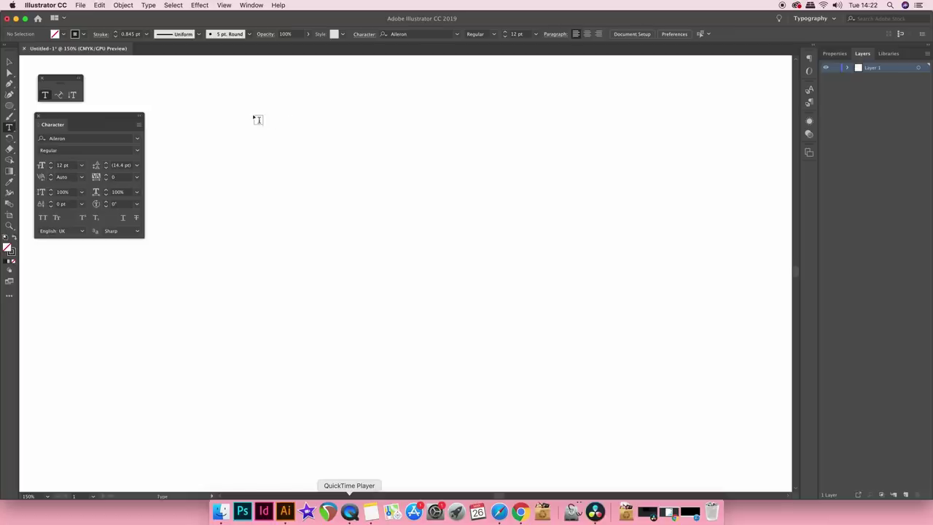
{"action": "left_click", "coordinate": [321, 175]}
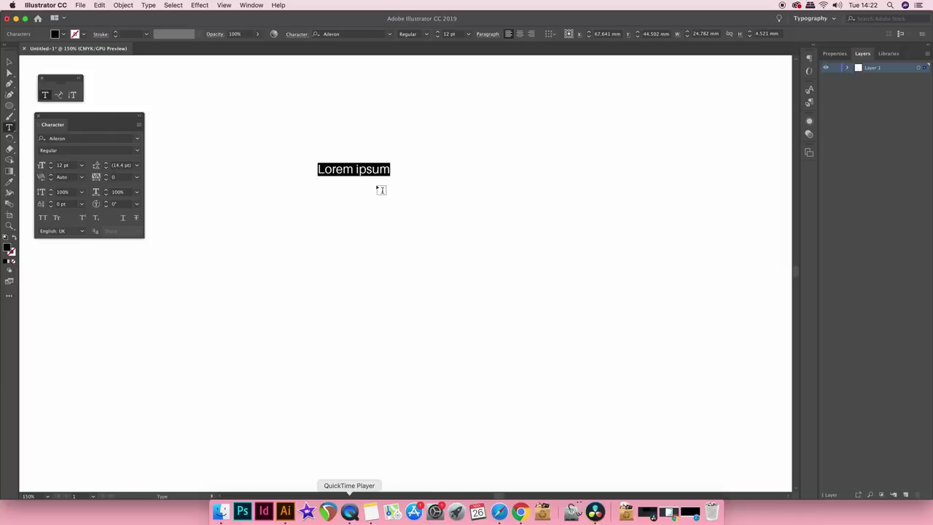
{"action": "key", "text": "BackSpace"}
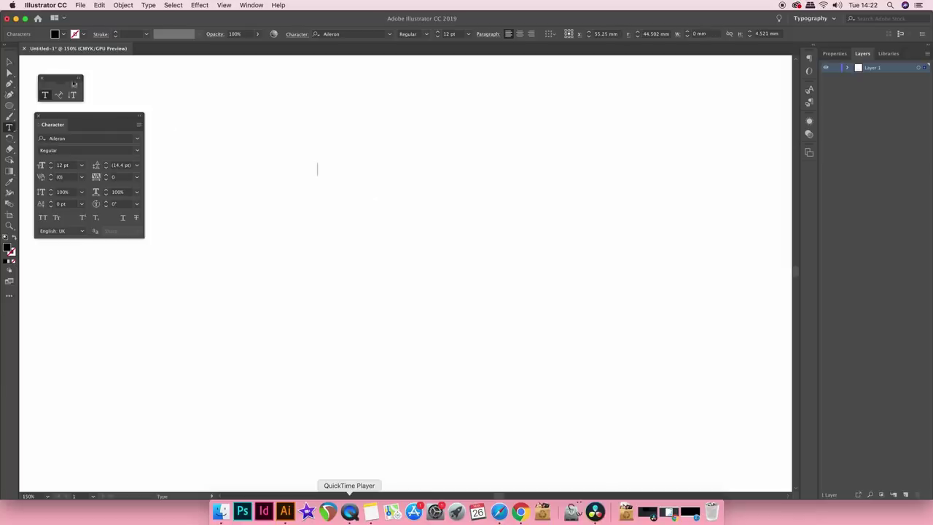
{"action": "left_click", "coordinate": [8, 63]}
{"action": "left_click", "coordinate": [296, 139]}
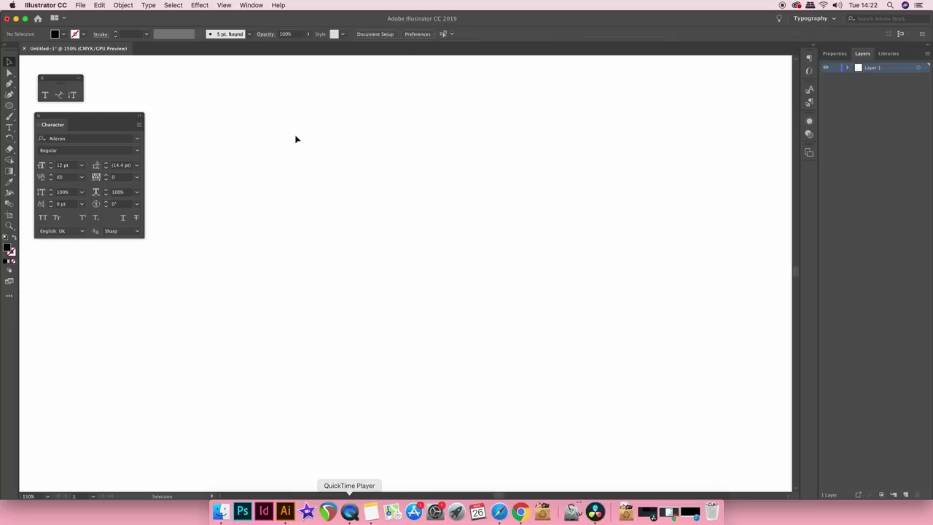
- Draw a placeholder-filled text area across the artboard centre with tracking set to 25
{"action": "key", "text": "t"}
{"action": "left_click_drag", "start_coordinate": [274, 135], "coordinate": [584, 271]}
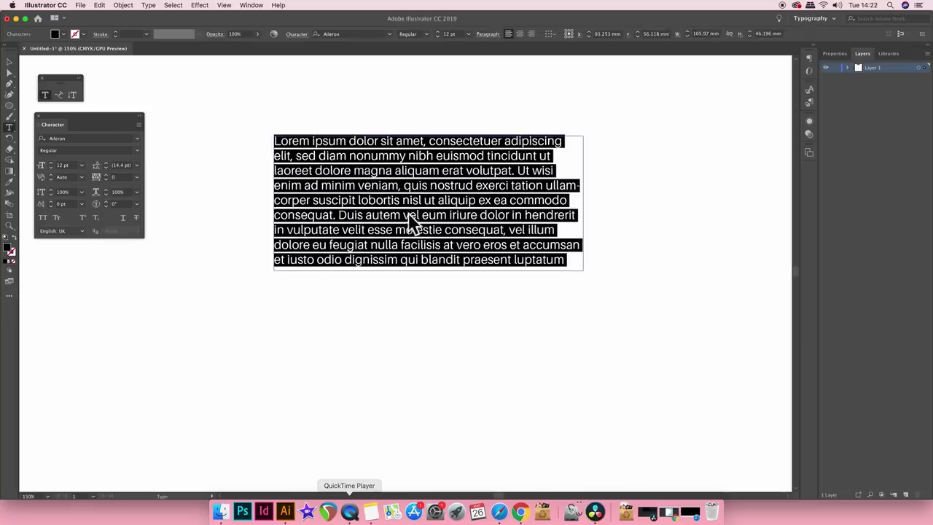
{"action": "left_click", "coordinate": [136, 178]}
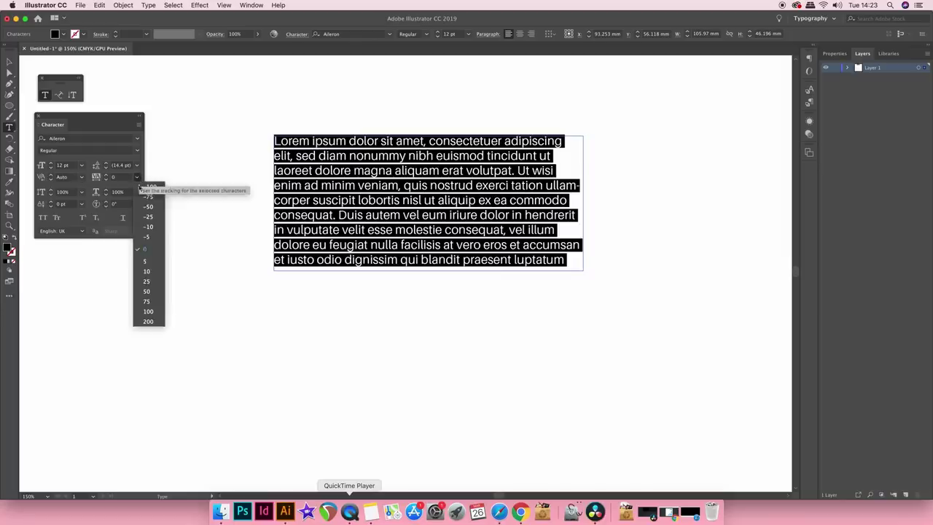
{"action": "left_click", "coordinate": [148, 282]}
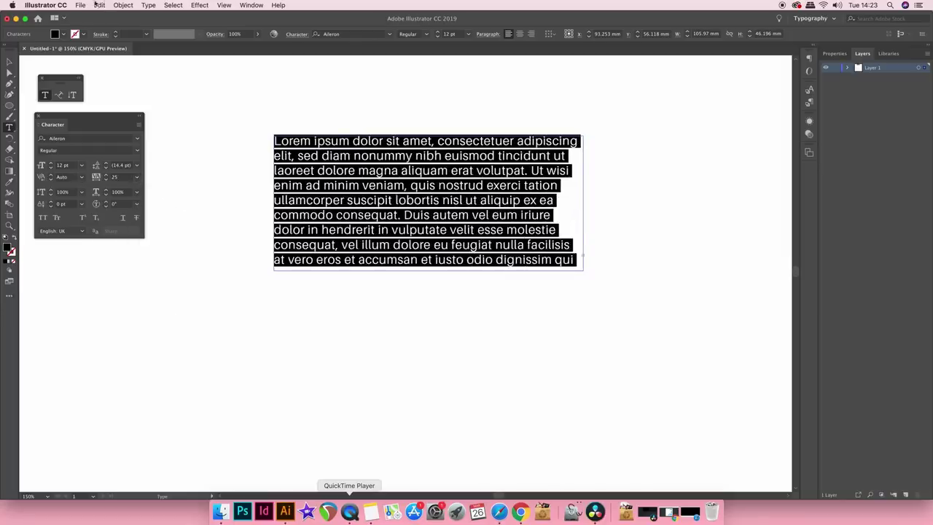
- Enable Fill New Type Objects With Placeholder Text in Type preferences, then delete the Lorem ipsum copy
{"action": "left_click", "coordinate": [45, 6]}
{"action": "mouse_move", "coordinate": [58, 30]}
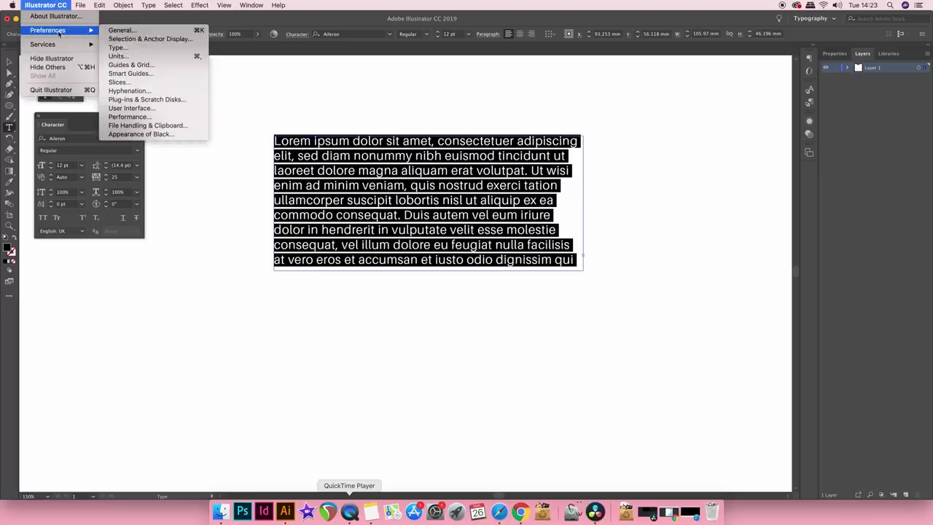
{"action": "left_click", "coordinate": [155, 48]}
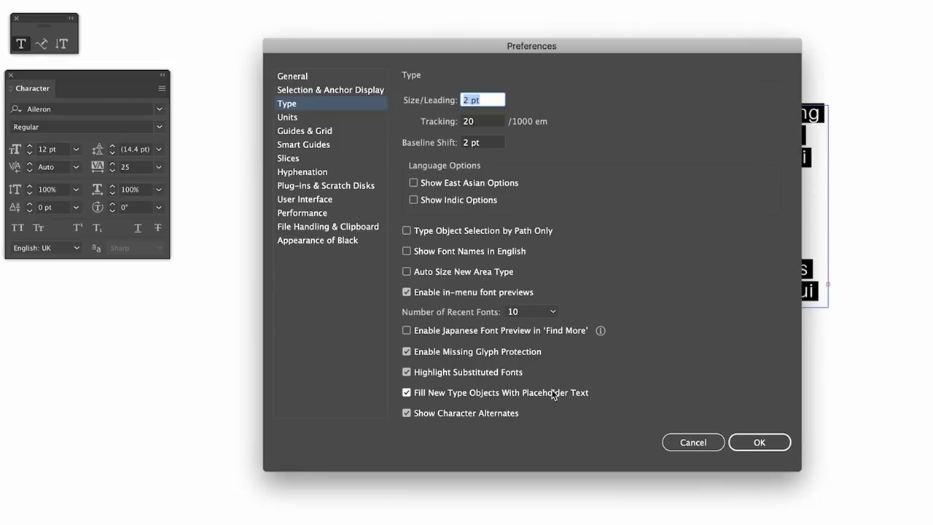
{"action": "left_click", "coordinate": [780, 445]}
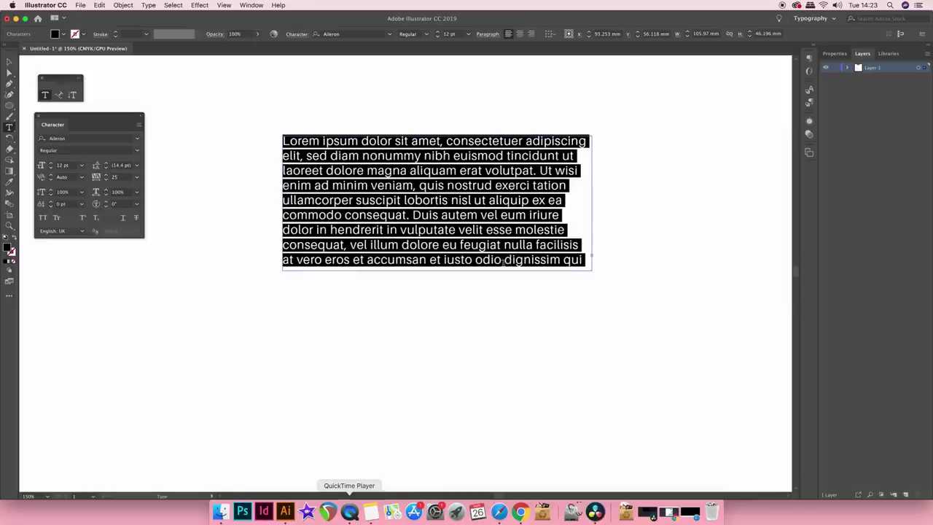
{"action": "key", "text": "BackSpace"}
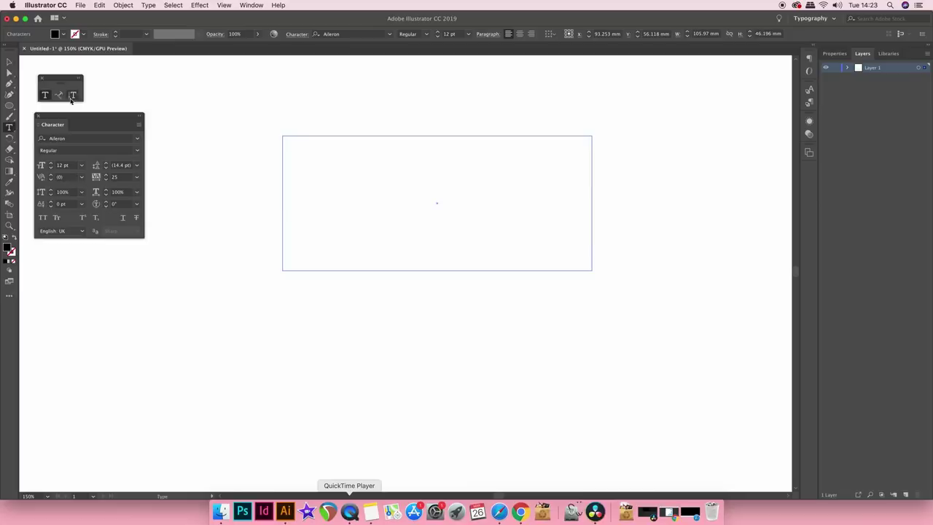
- Fill the rectangle and the ellipse with area-type placeholder text, then undo both
{"action": "left_click", "coordinate": [9, 63]}
{"action": "key", "text": "super+shift+a"}
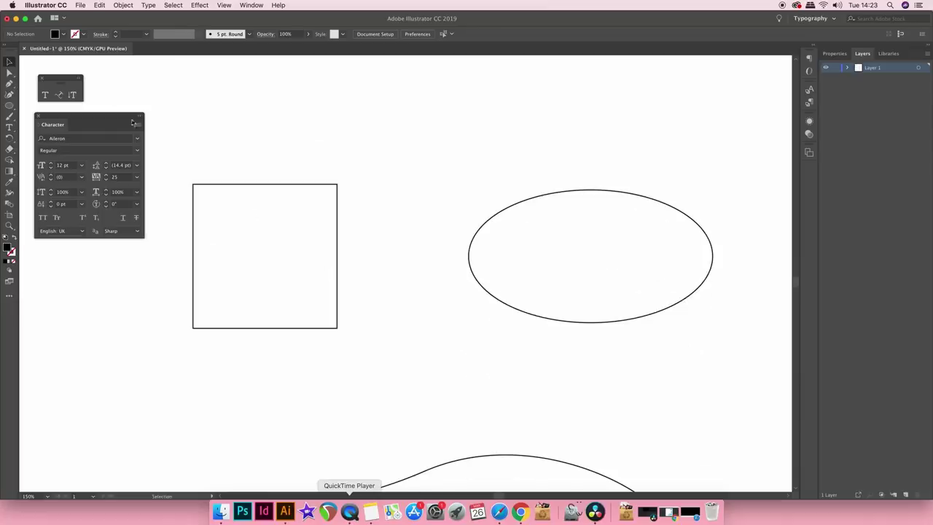
{"action": "left_click", "coordinate": [42, 95]}
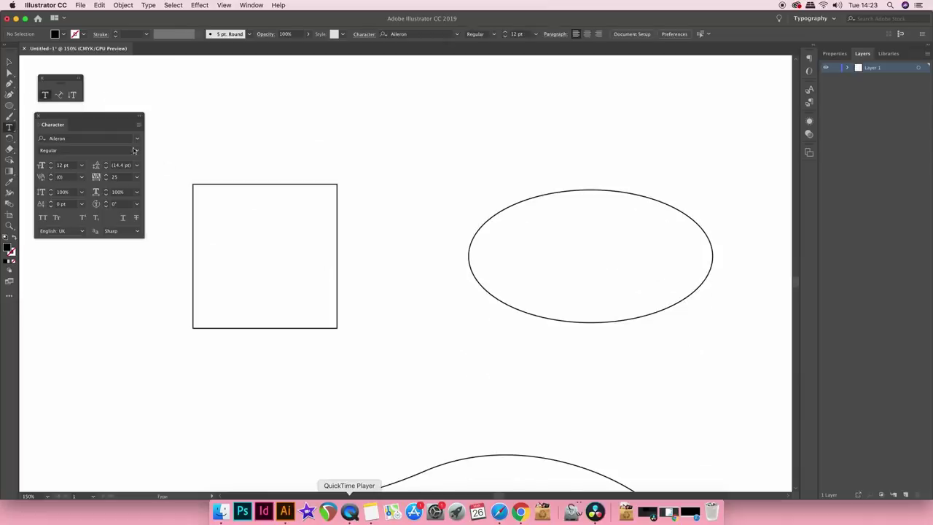
{"action": "left_click", "coordinate": [207, 188]}
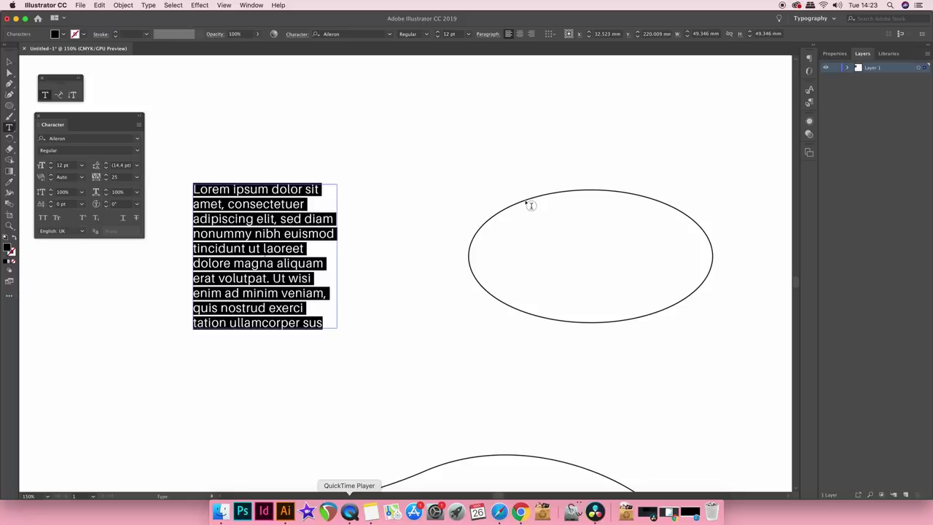
{"action": "left_click", "coordinate": [9, 61]}
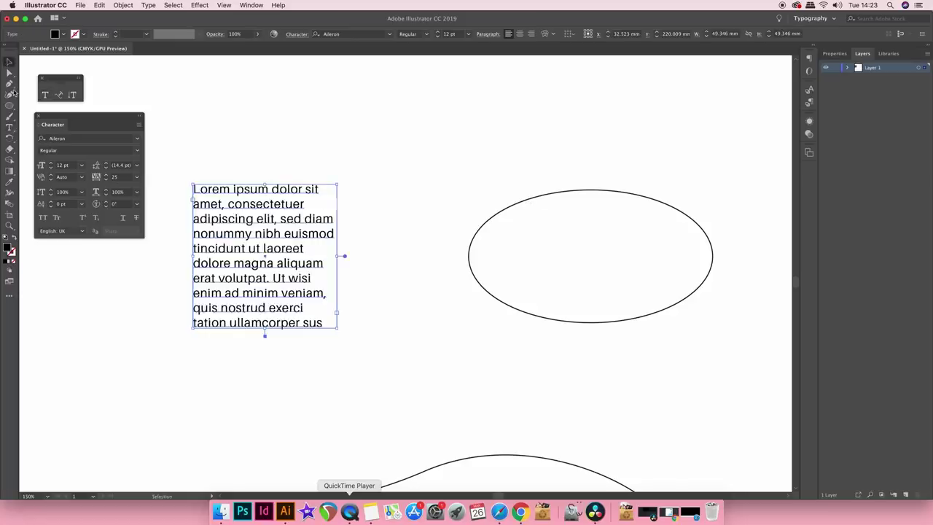
{"action": "left_click", "coordinate": [11, 127]}
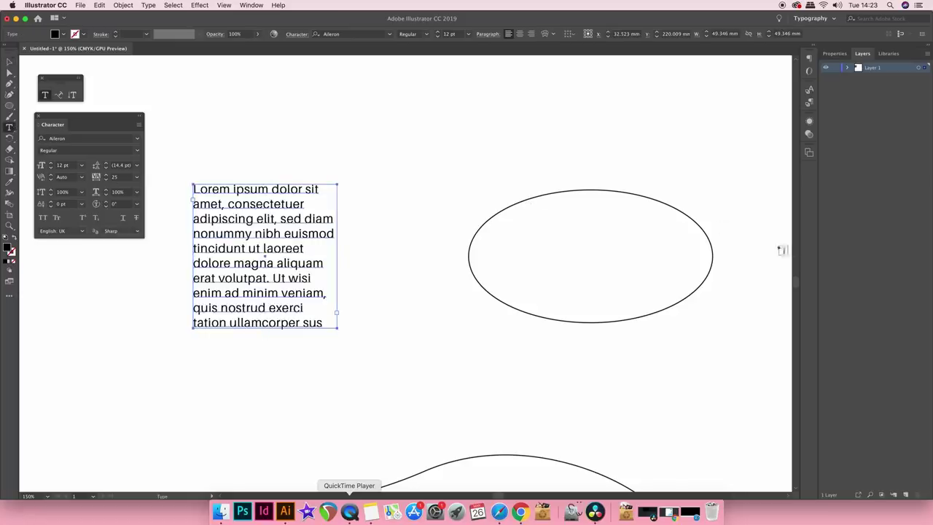
{"action": "left_click", "coordinate": [578, 194]}
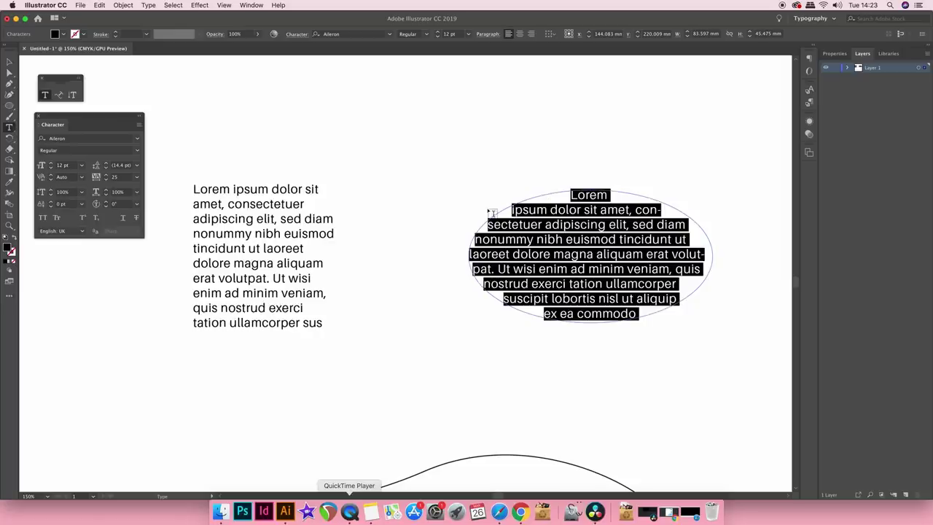
{"action": "key", "text": "super+z"}
{"action": "key", "text": "super+z"}
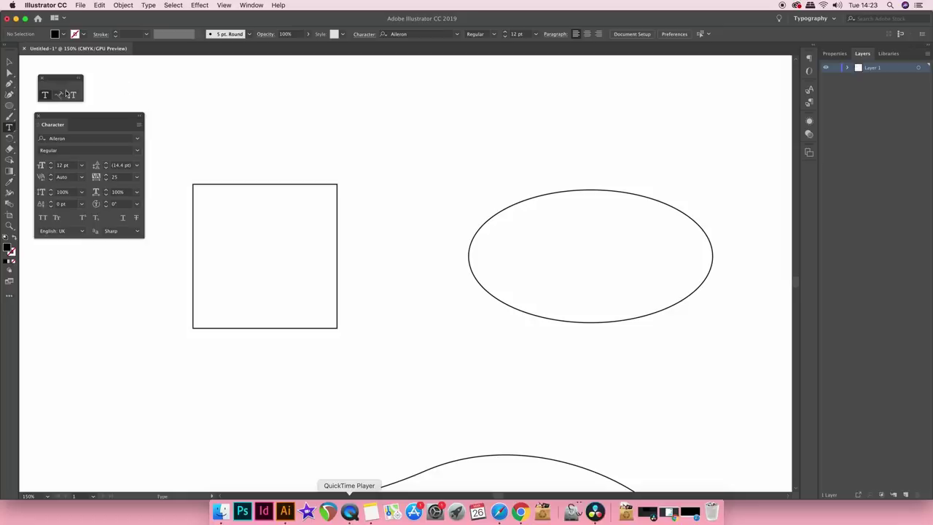
{"action": "left_click", "coordinate": [238, 190]}
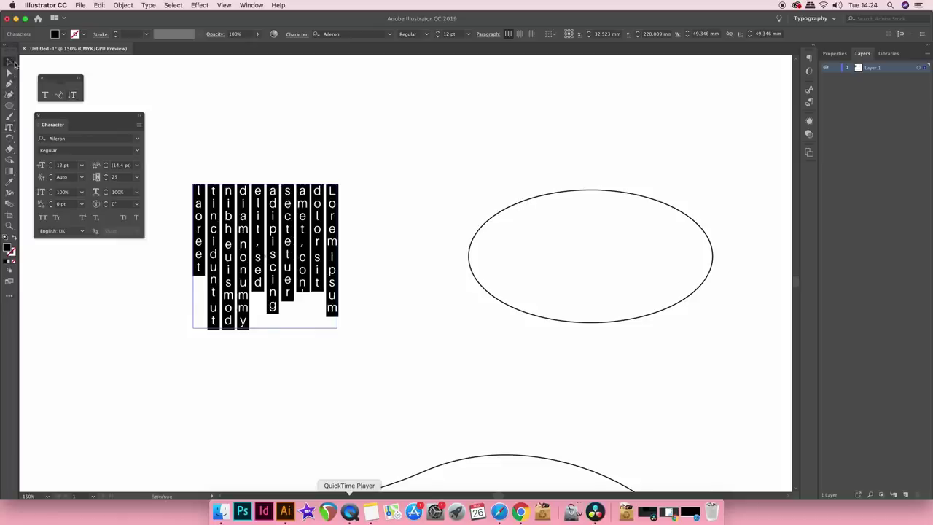
{"action": "key", "text": "Escape"}
{"action": "left_click", "coordinate": [540, 198]}
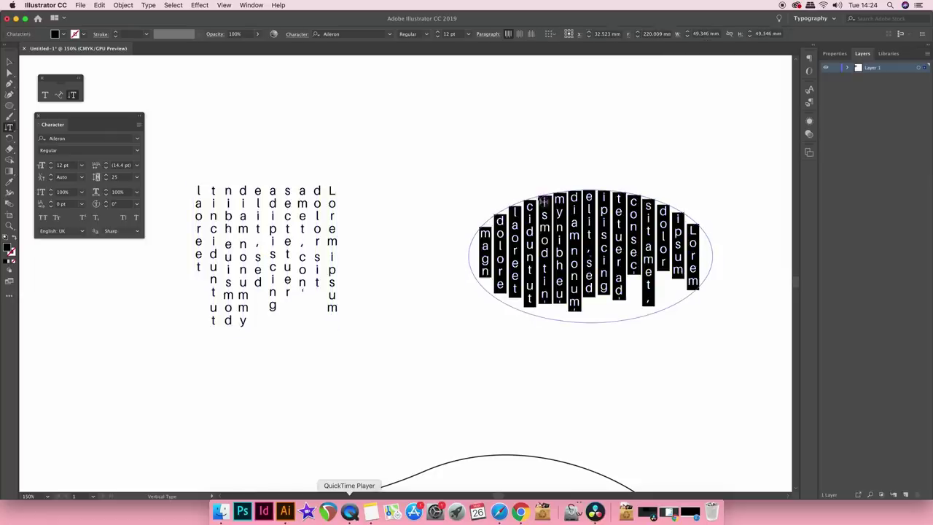
{"action": "left_click", "coordinate": [8, 62]}
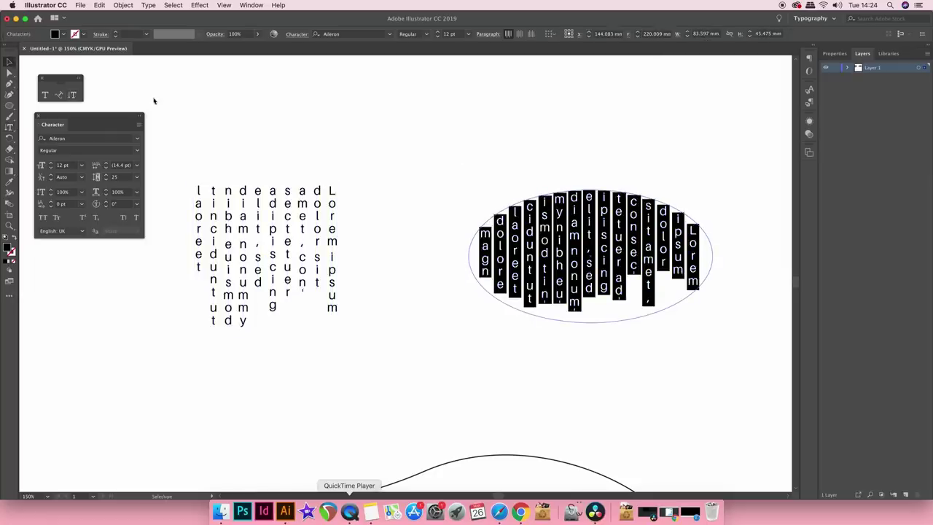
{"action": "left_click", "coordinate": [152, 97]}
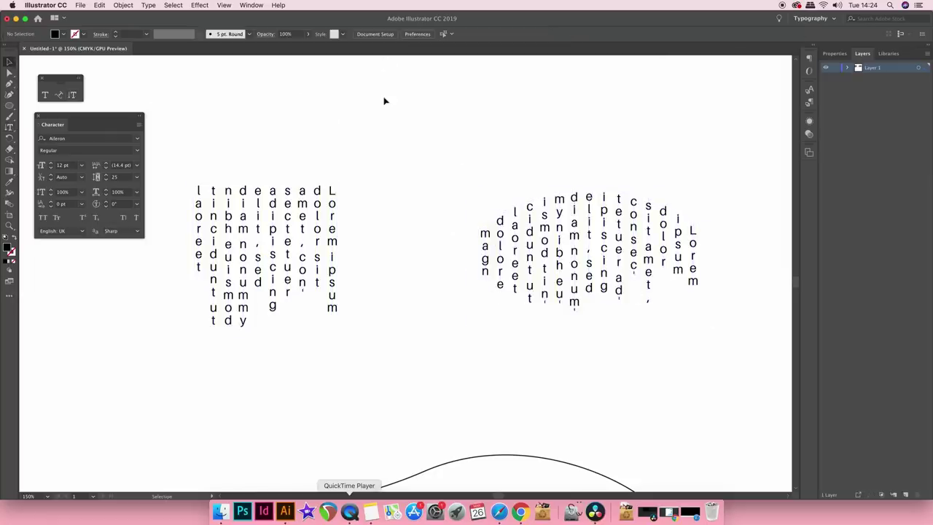
{"action": "key", "text": "super+z"}
{"action": "key", "text": "super+z"}
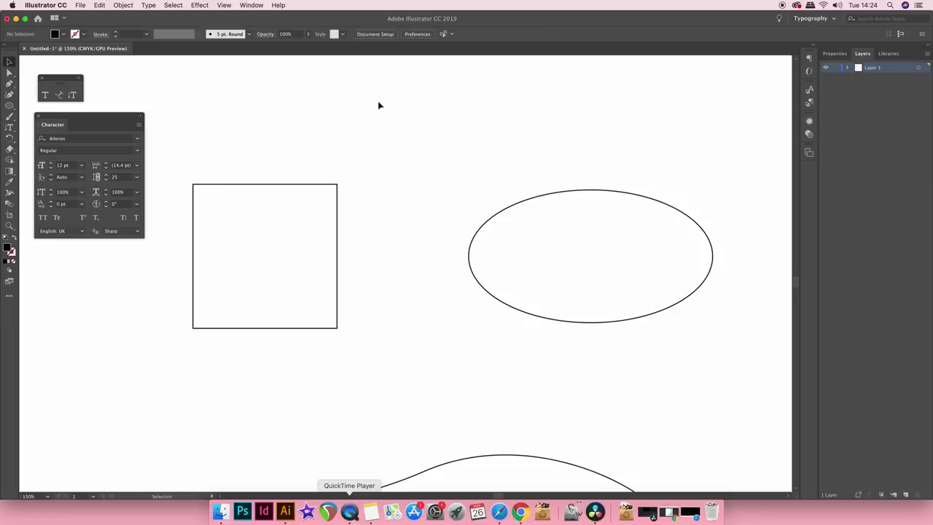
- Add Type on a Path placeholder text to the wavy line, rectangle edge and ellipse outline
{"action": "left_click_drag", "start_coordinate": [358, 246], "coordinate": [354, 177]}
{"action": "left_click", "coordinate": [58, 94]}
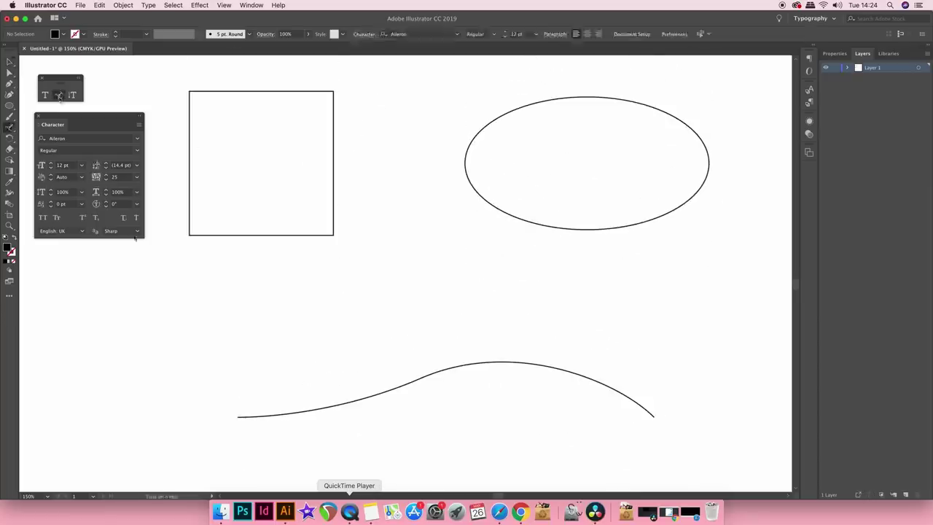
{"action": "left_click", "coordinate": [343, 407]}
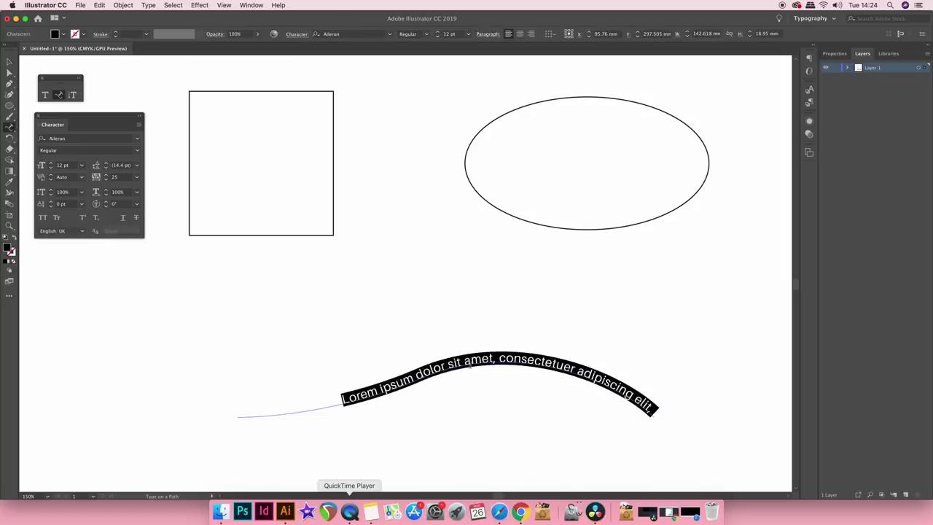
{"action": "left_click", "coordinate": [281, 236]}
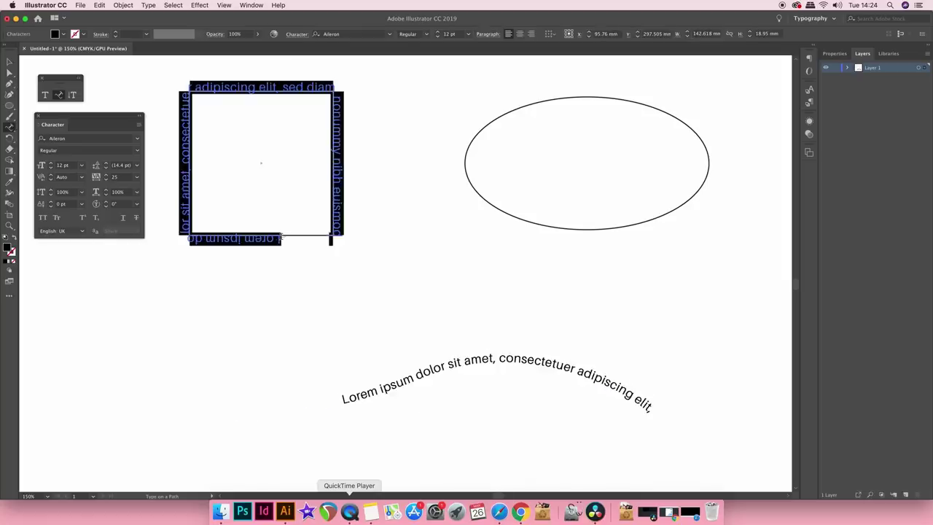
{"action": "left_click", "coordinate": [497, 207]}
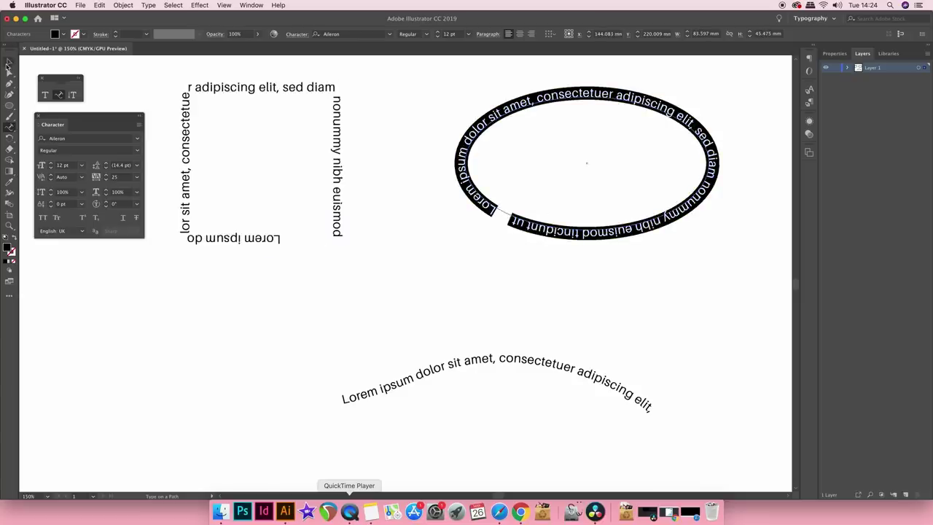
{"action": "left_click", "coordinate": [9, 62]}
{"action": "left_click", "coordinate": [401, 150]}
{"action": "left_click_drag", "start_coordinate": [400, 150], "coordinate": [306, 240]}
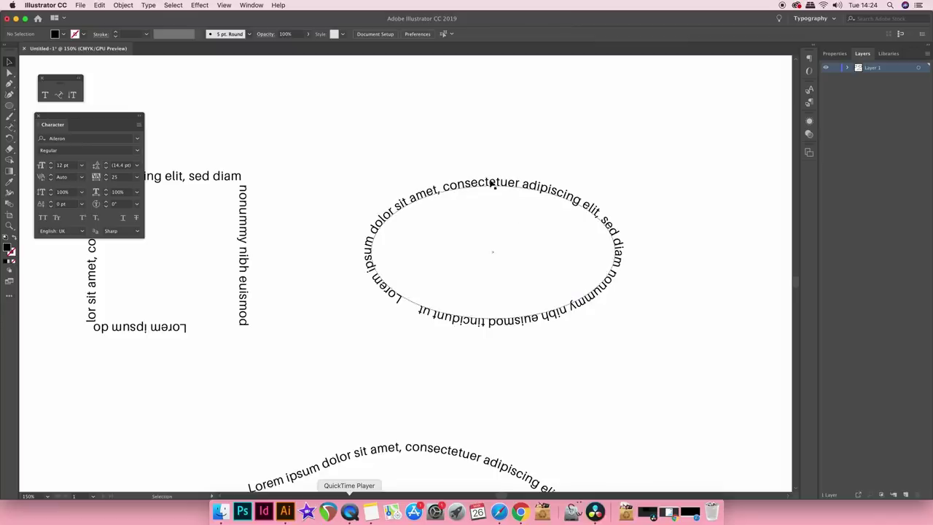
{"action": "left_click", "coordinate": [493, 185]}
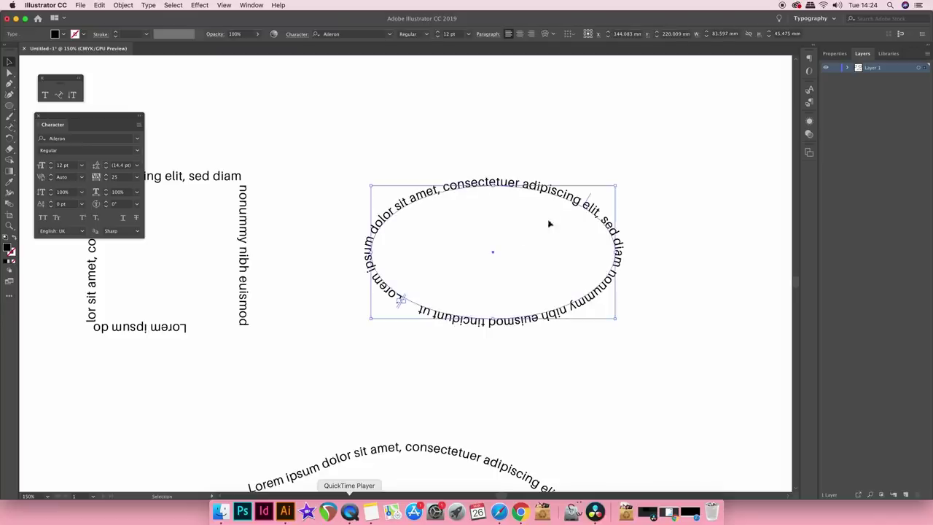
{"action": "left_click", "coordinate": [148, 5]}
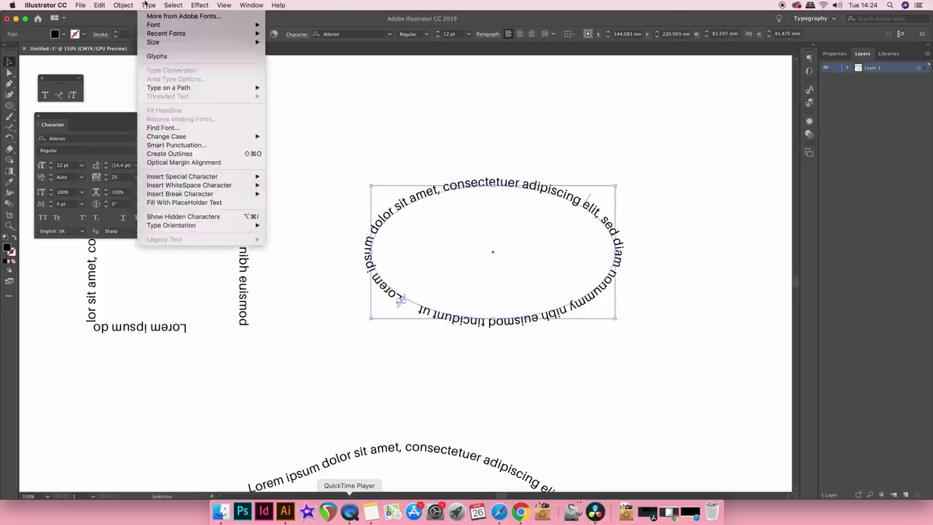
{"action": "mouse_move", "coordinate": [181, 87]}
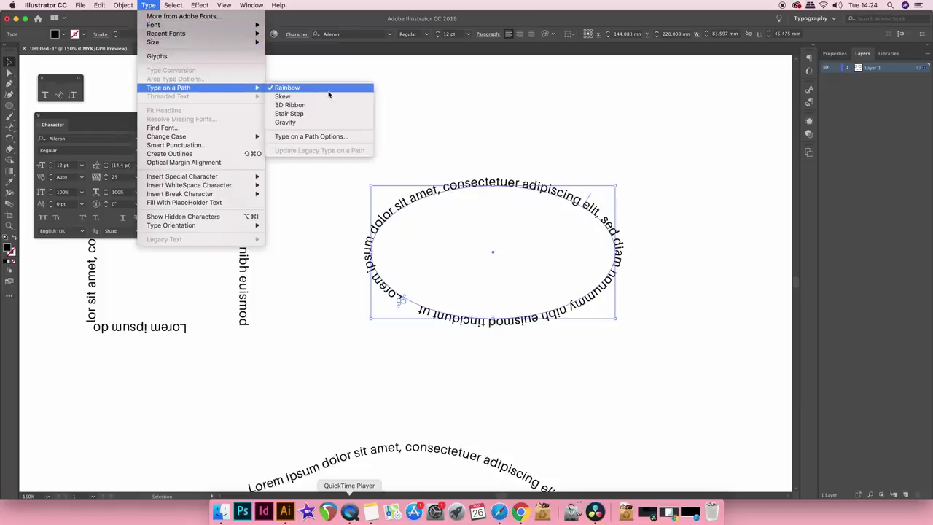
{"action": "left_click", "coordinate": [355, 140]}
{"action": "left_click_drag", "start_coordinate": [709, 274], "coordinate": [705, 69]}
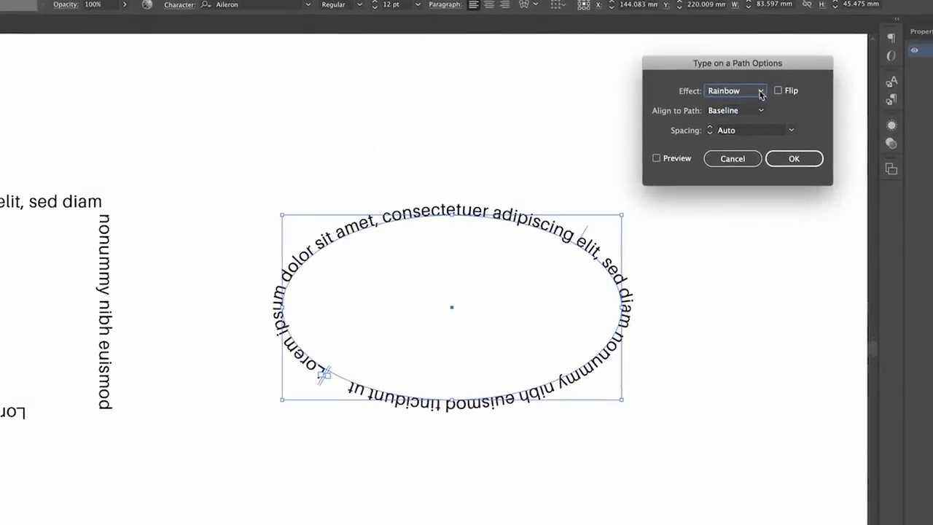
{"action": "left_click", "coordinate": [682, 160]}
{"action": "left_click", "coordinate": [762, 93]}
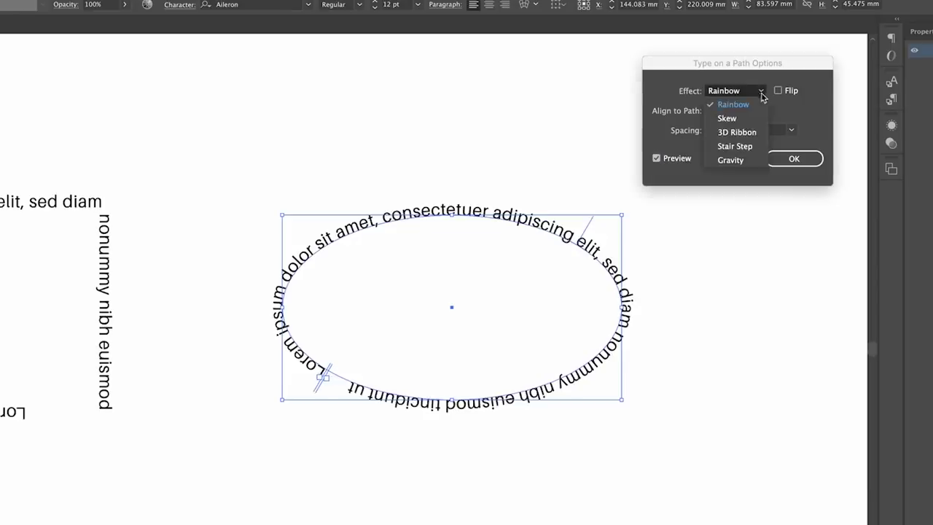
{"action": "left_click", "coordinate": [743, 121]}
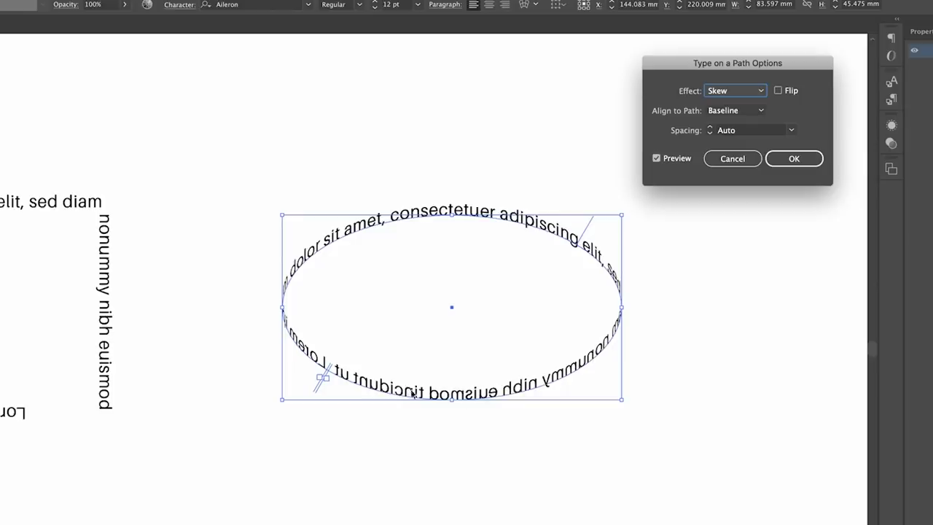
{"action": "left_click", "coordinate": [718, 94]}
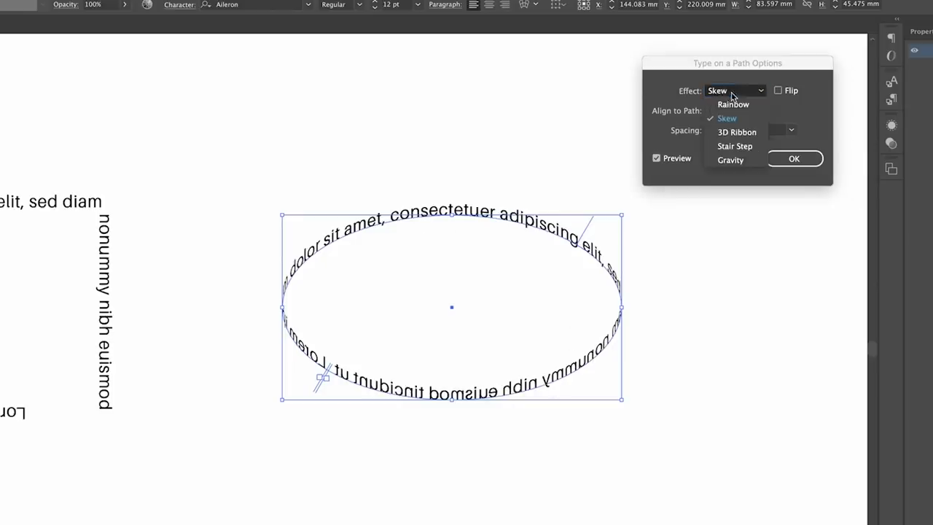
{"action": "left_click", "coordinate": [738, 130]}
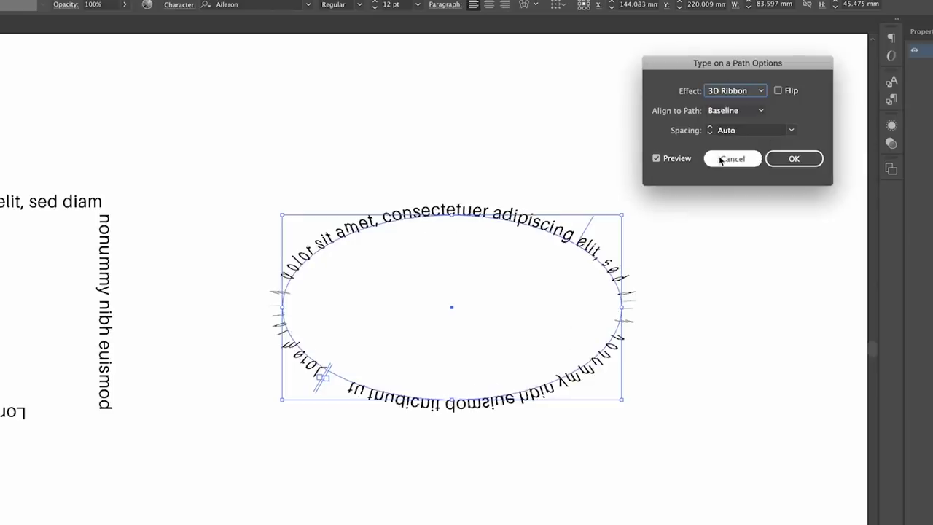
{"action": "left_click", "coordinate": [744, 92]}
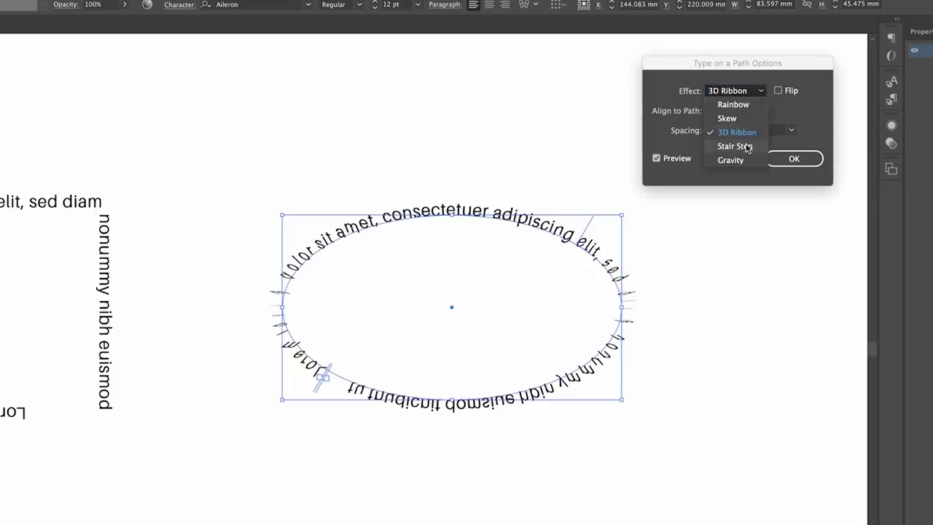
{"action": "left_click", "coordinate": [747, 148]}
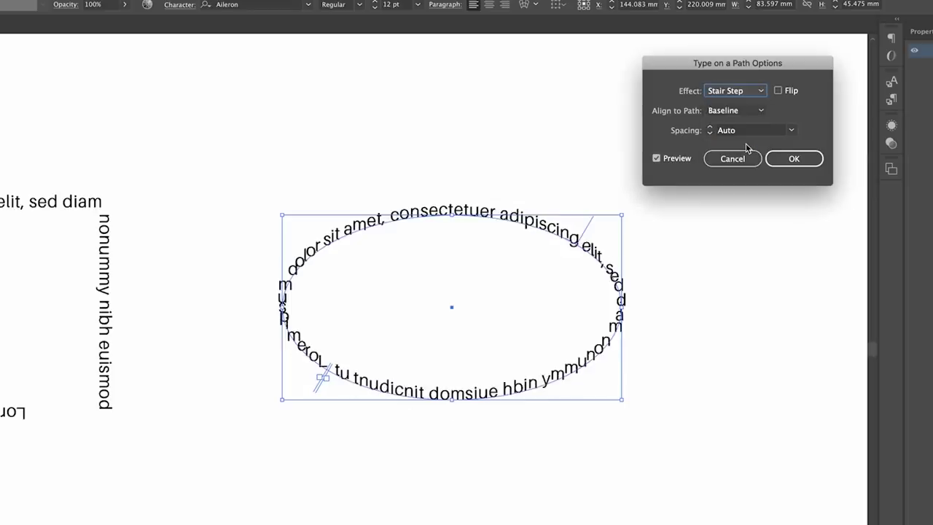
{"action": "left_click", "coordinate": [755, 92]}
{"action": "left_click", "coordinate": [748, 157]}
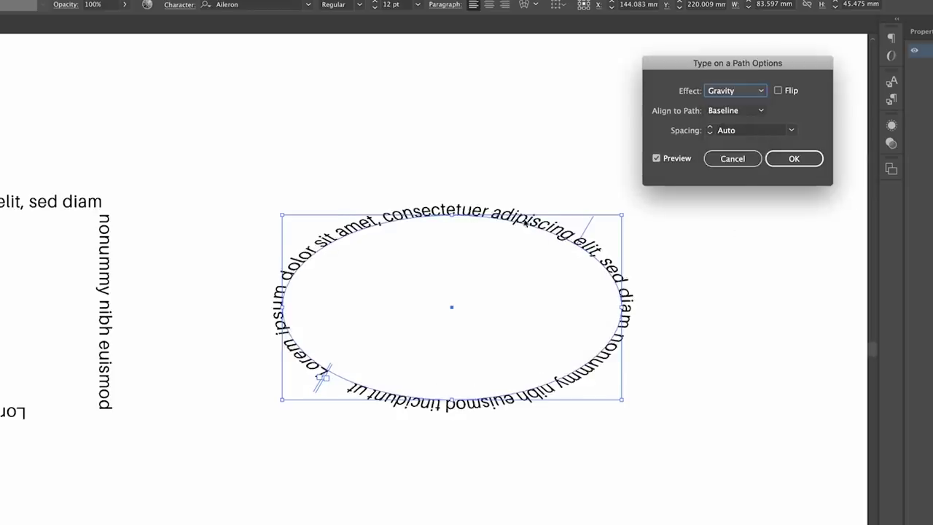
{"action": "left_click", "coordinate": [755, 91]}
{"action": "left_click", "coordinate": [738, 104]}
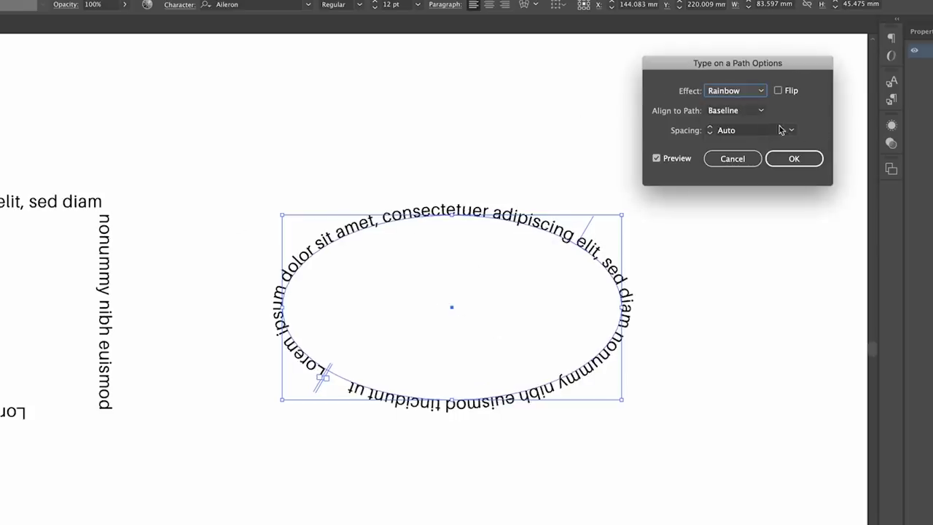
{"action": "left_click", "coordinate": [755, 115]}
{"action": "left_click", "coordinate": [734, 125]}
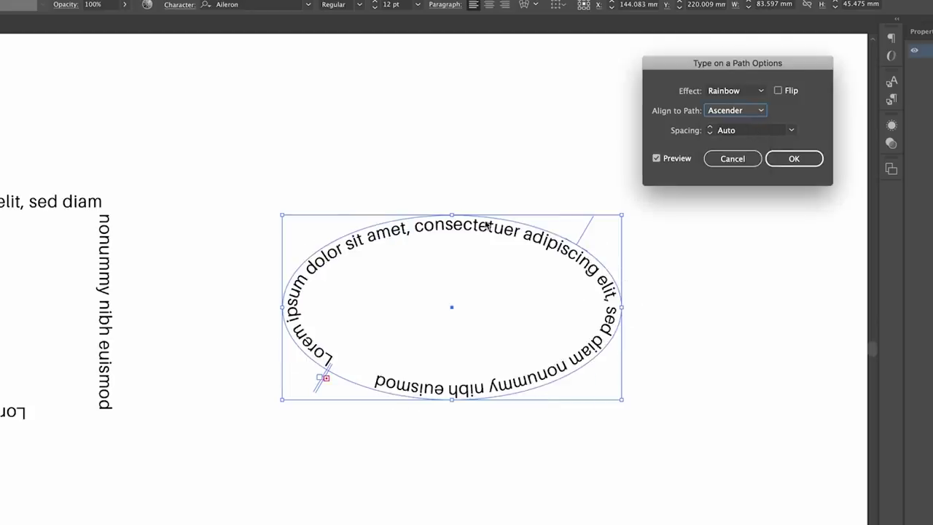
{"action": "left_click", "coordinate": [754, 110]}
{"action": "left_click", "coordinate": [752, 140]}
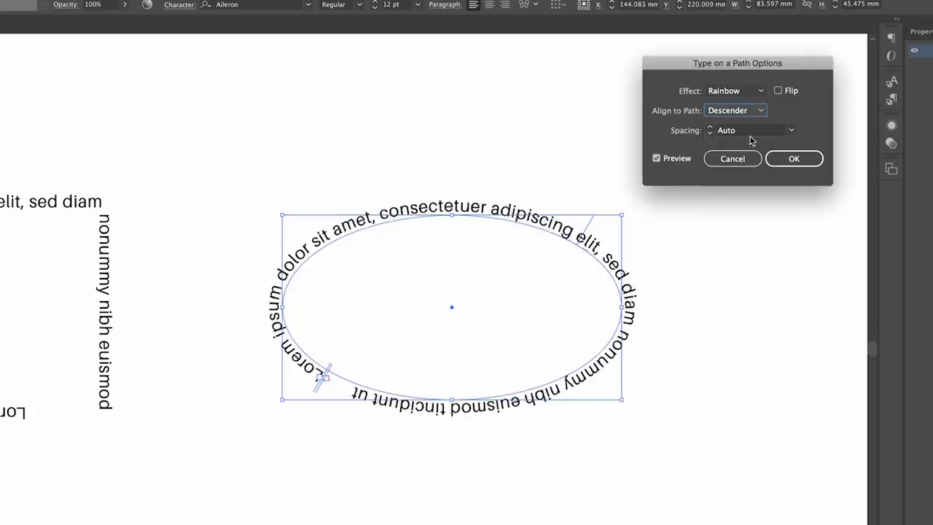
{"action": "left_click", "coordinate": [741, 115]}
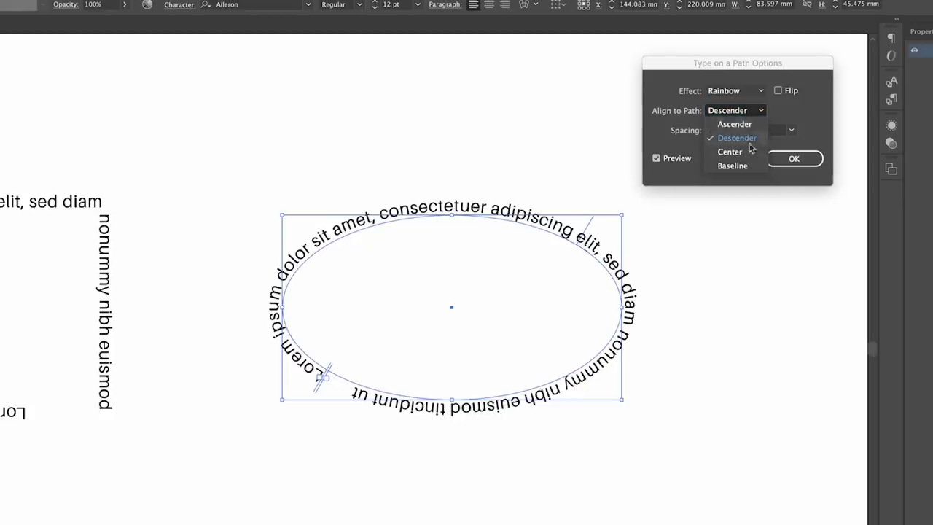
{"action": "left_click", "coordinate": [746, 153]}
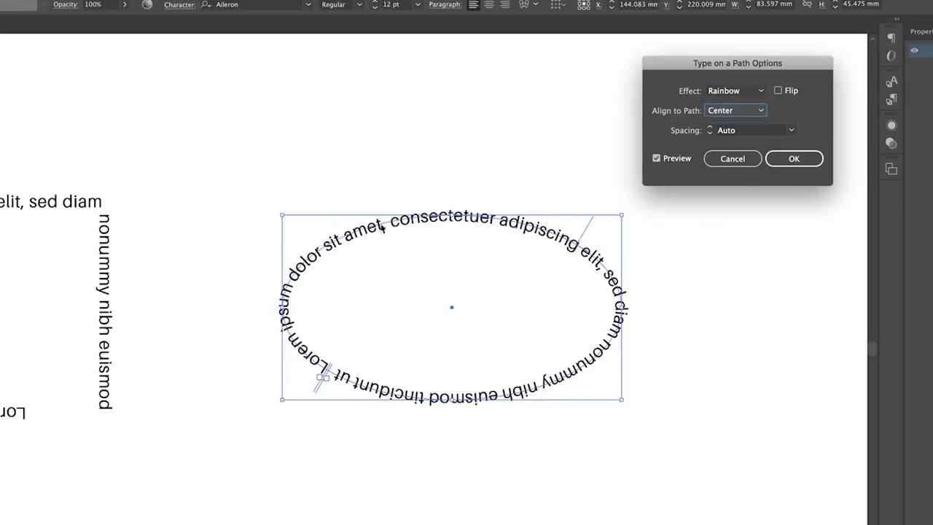
{"action": "left_click", "coordinate": [733, 111]}
{"action": "left_click", "coordinate": [790, 116]}
{"action": "left_click", "coordinate": [793, 131]}
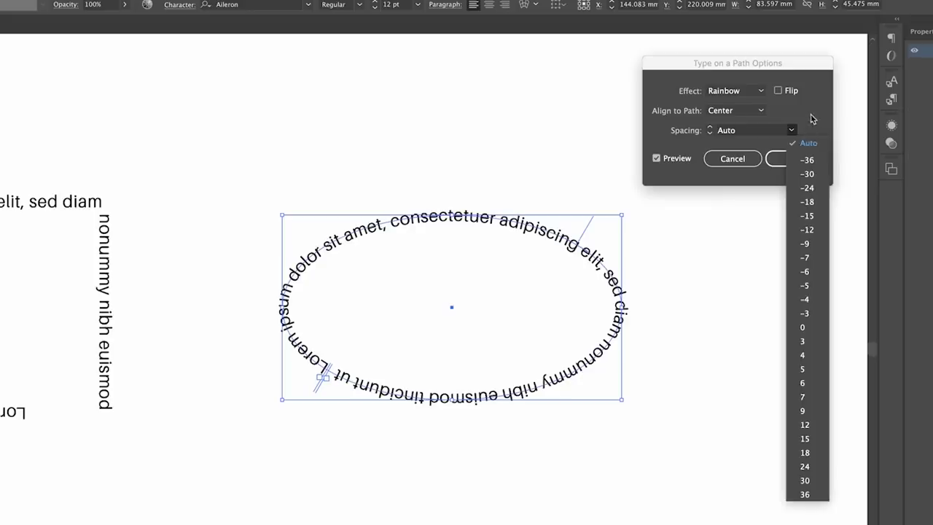
{"action": "left_click", "coordinate": [810, 121]}
{"action": "left_click", "coordinate": [778, 90]}
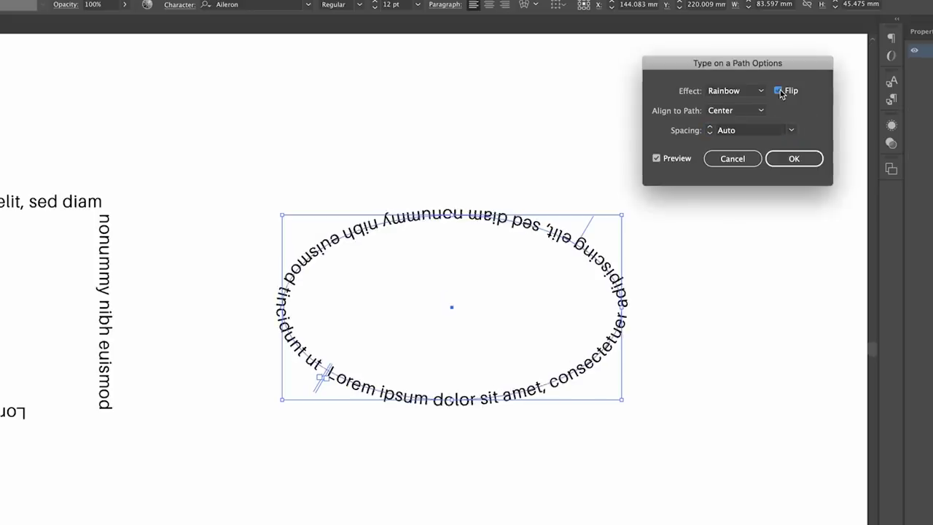
{"action": "left_click", "coordinate": [780, 89]}
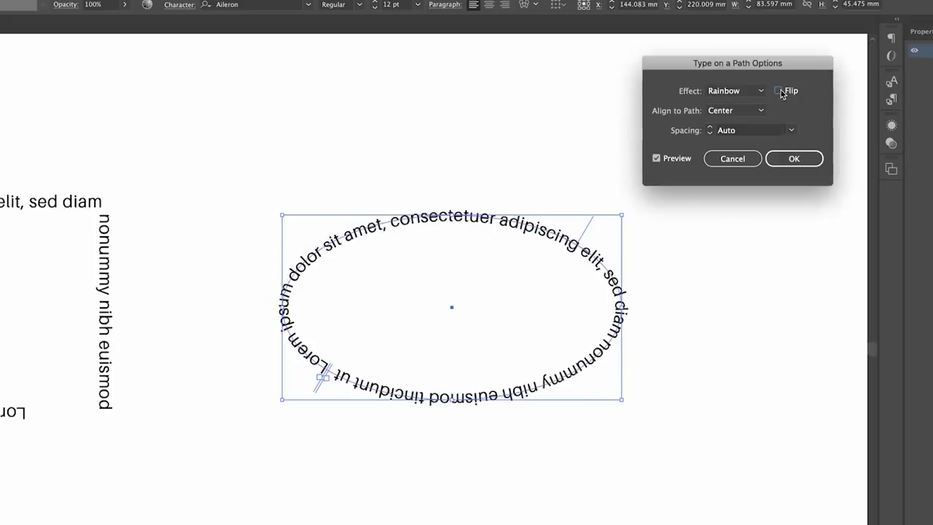
{"action": "left_click", "coordinate": [732, 158]}
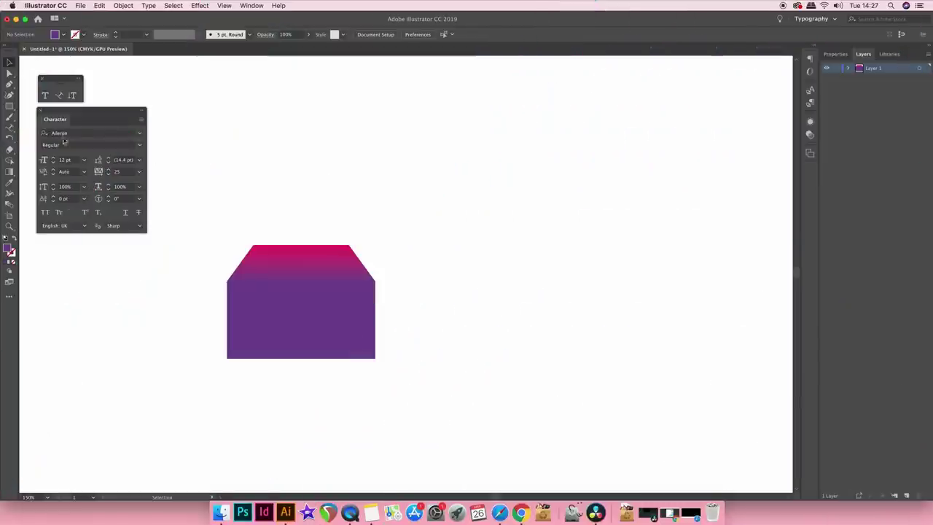
- Drag a Lorem ipsum text area over the gradient shape and send it to back
{"action": "left_click", "coordinate": [46, 95]}
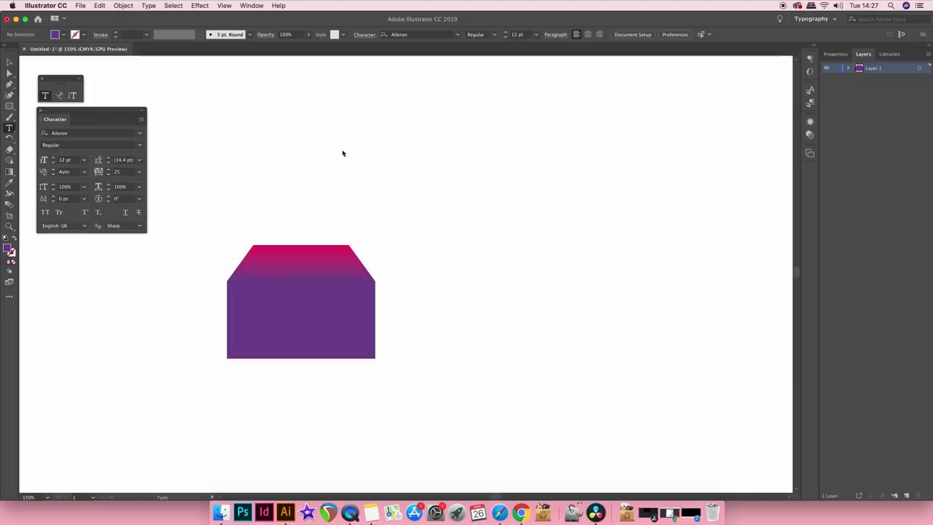
{"action": "left_click_drag", "start_coordinate": [292, 174], "coordinate": [482, 429]}
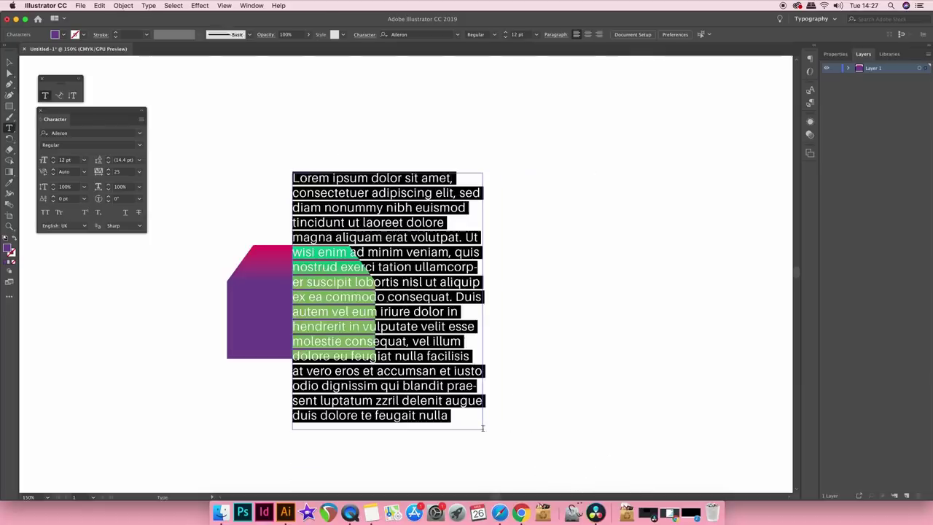
{"action": "type", "text": "V"}
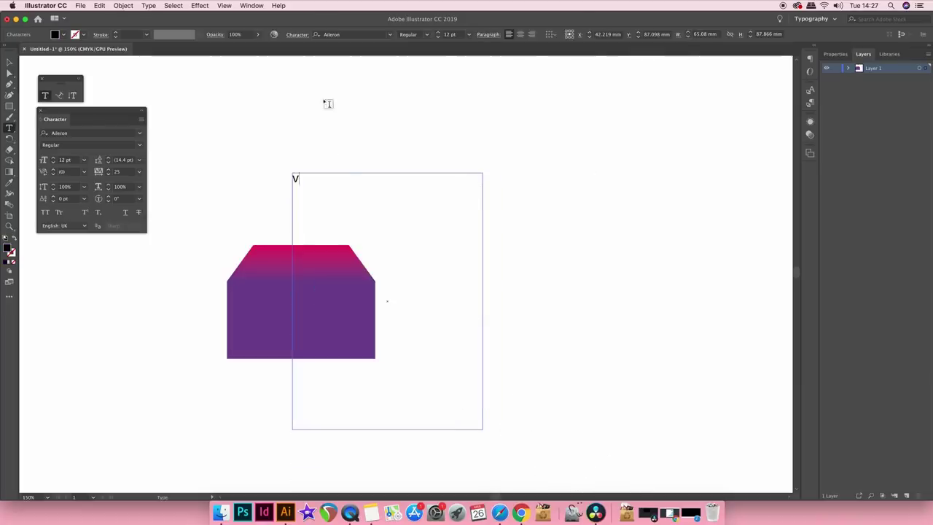
{"action": "key", "text": "super+z"}
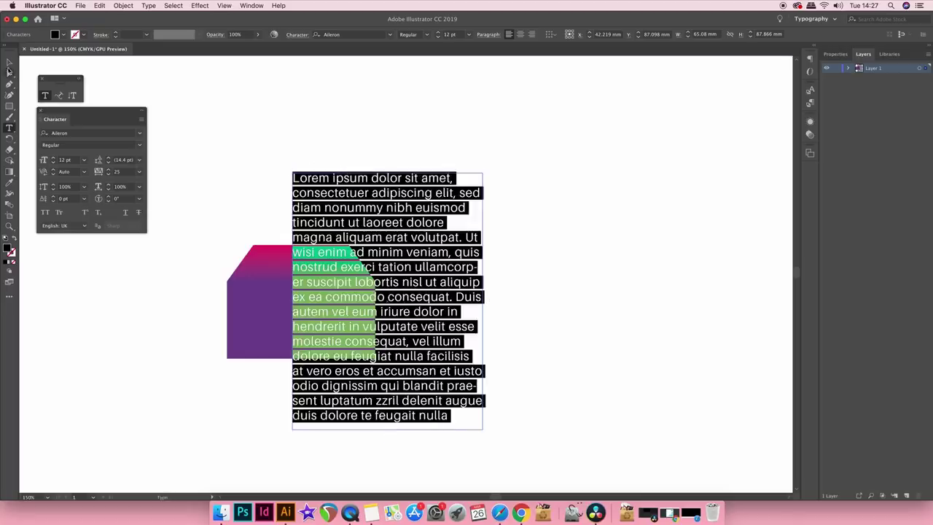
{"action": "left_click", "coordinate": [9, 63]}
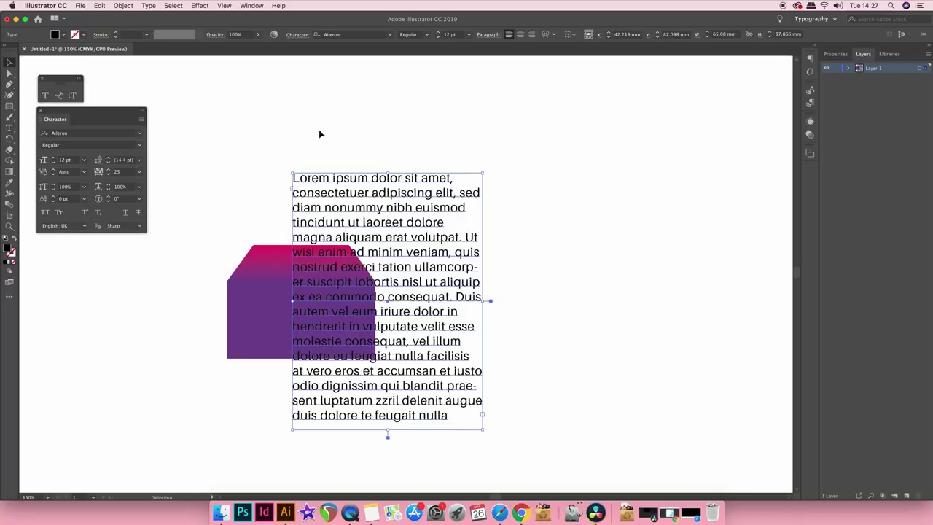
{"action": "left_click", "coordinate": [126, 5]}
{"action": "mouse_move", "coordinate": [138, 26]}
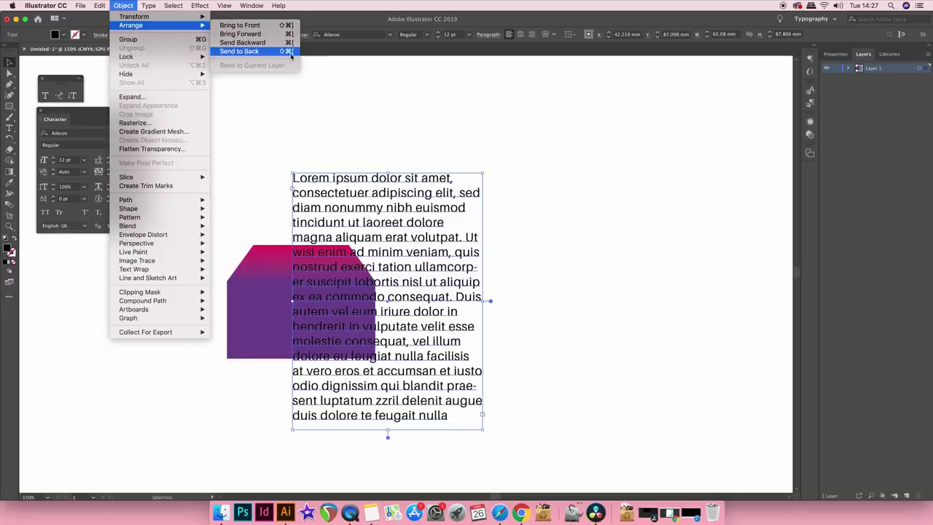
{"action": "left_click", "coordinate": [241, 51]}
- Select the text block and gradient shape and apply Object > Text Wrap > Make
{"action": "left_click", "coordinate": [519, 235]}
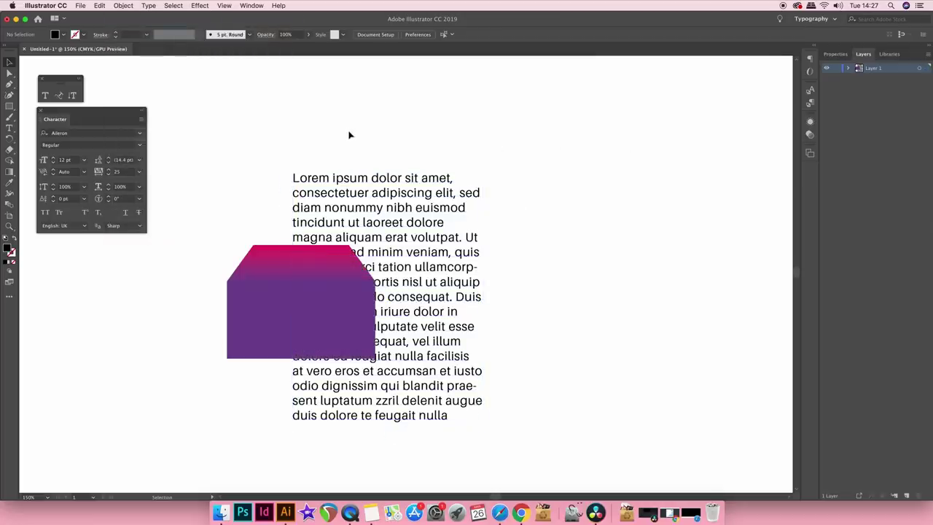
{"action": "left_click_drag", "start_coordinate": [256, 95], "coordinate": [514, 423]}
{"action": "left_click", "coordinate": [121, 5]}
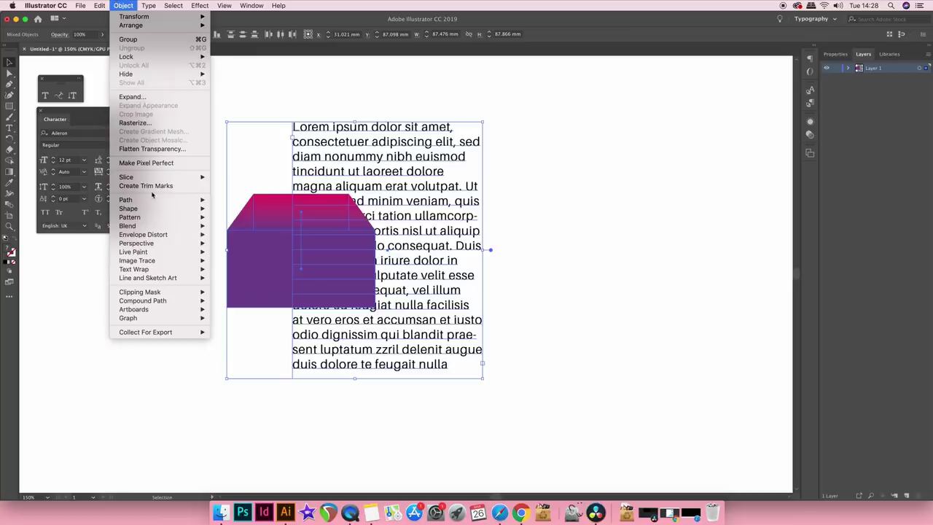
{"action": "mouse_move", "coordinate": [173, 271]}
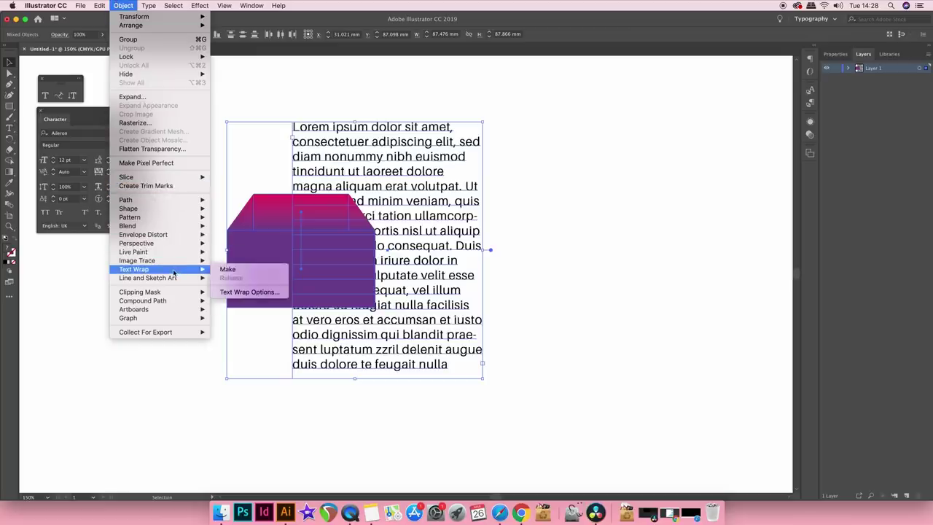
{"action": "left_click", "coordinate": [250, 271]}
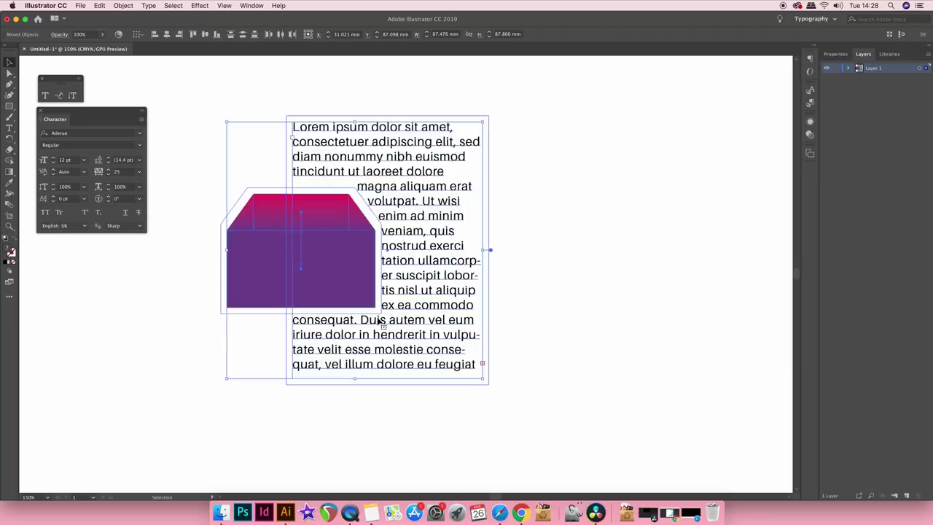
{"action": "scroll", "coordinate": [379, 320], "scroll_direction": "up", "scroll_amount": 5}
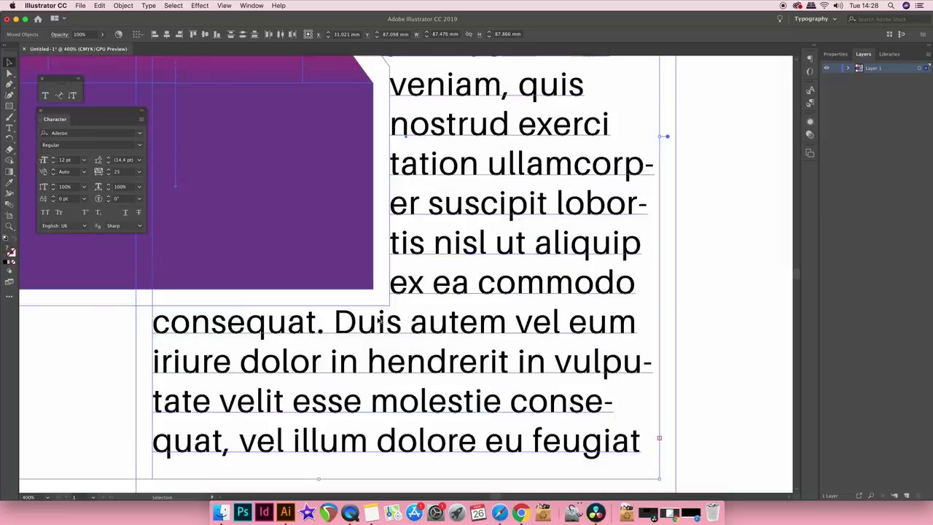
{"action": "scroll", "coordinate": [378, 321], "scroll_direction": "down", "scroll_amount": 5}
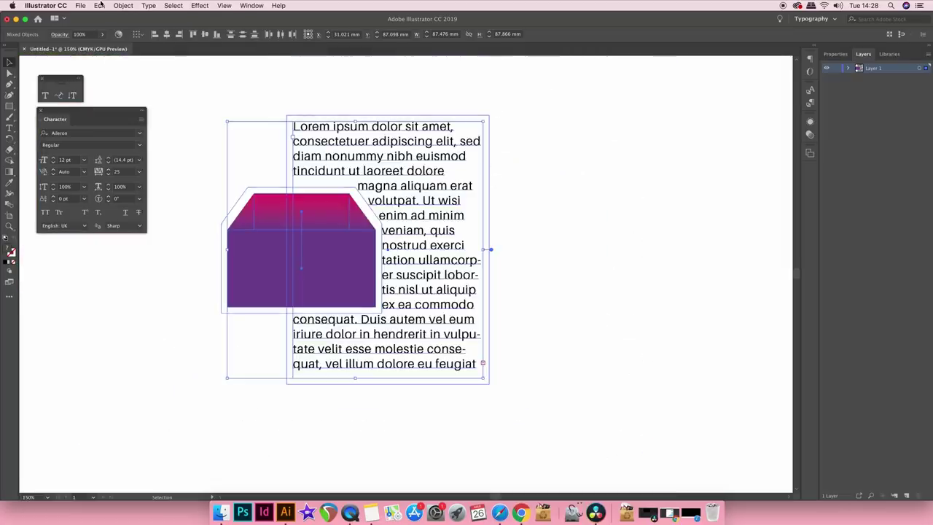
- Set the text wrap offset to 30 pt with Preview on, then reselect the paragraph
{"action": "left_click", "coordinate": [124, 5]}
{"action": "mouse_move", "coordinate": [156, 271]}
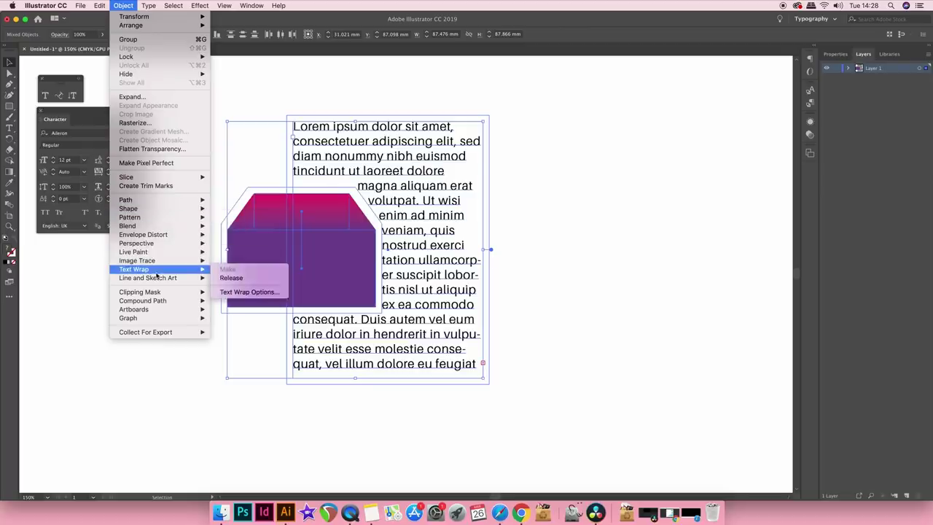
{"action": "left_click", "coordinate": [248, 292]}
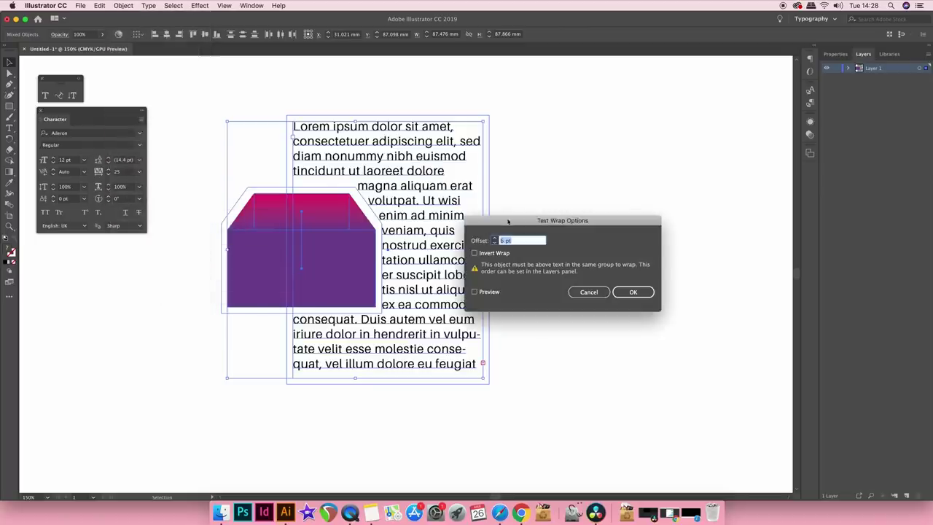
{"action": "left_click_drag", "start_coordinate": [549, 221], "coordinate": [585, 196]}
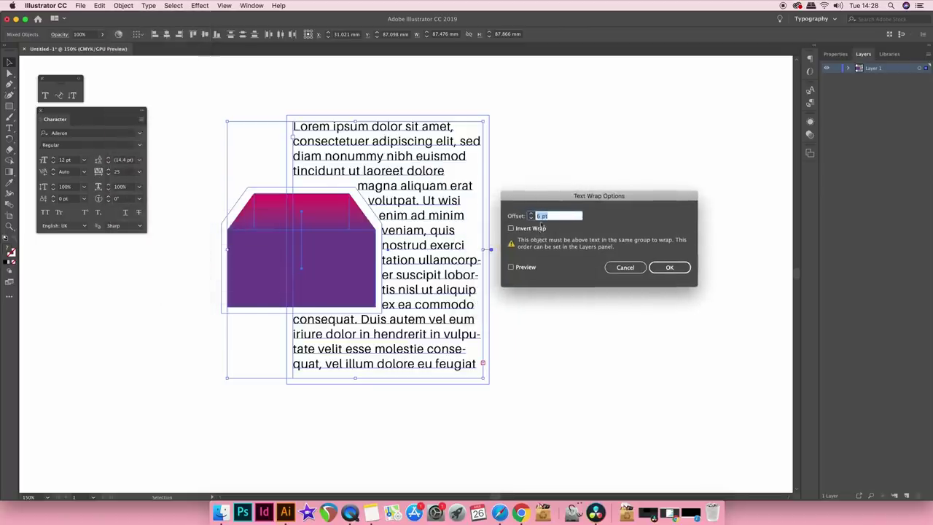
{"action": "left_click", "coordinate": [528, 267]}
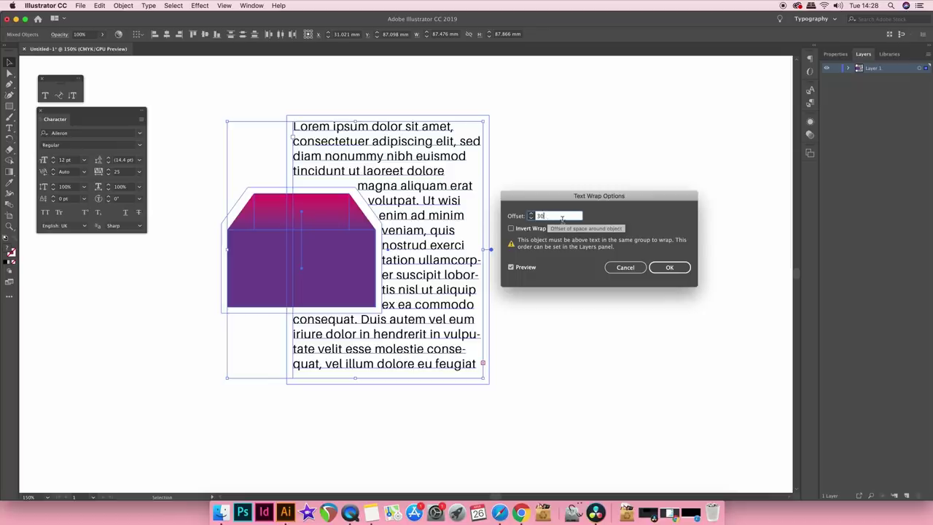
{"action": "key", "text": "Tab"}
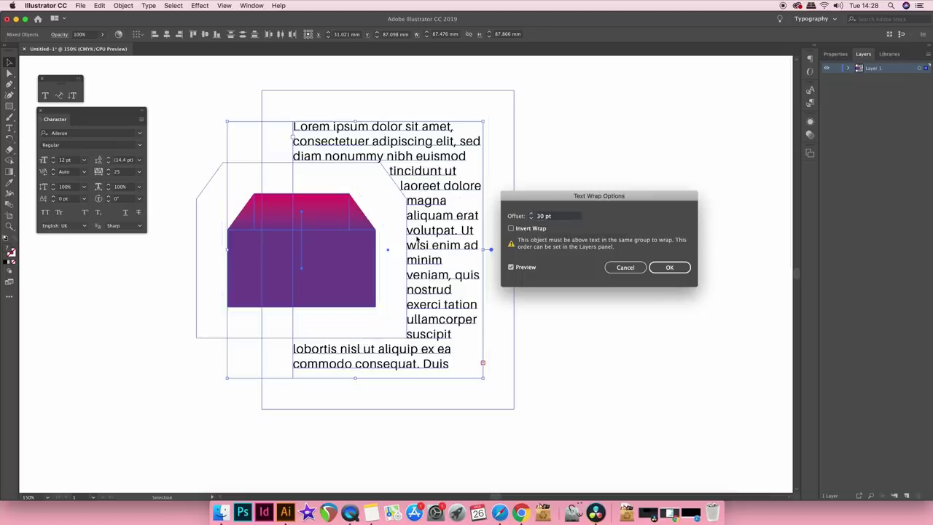
{"action": "key", "text": "Return"}
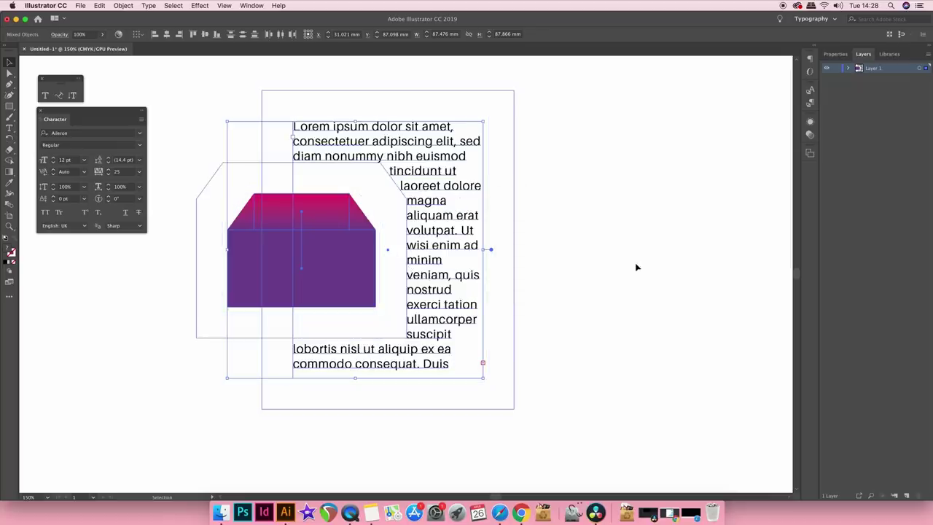
{"action": "left_click", "coordinate": [635, 264]}
{"action": "left_click", "coordinate": [444, 241]}
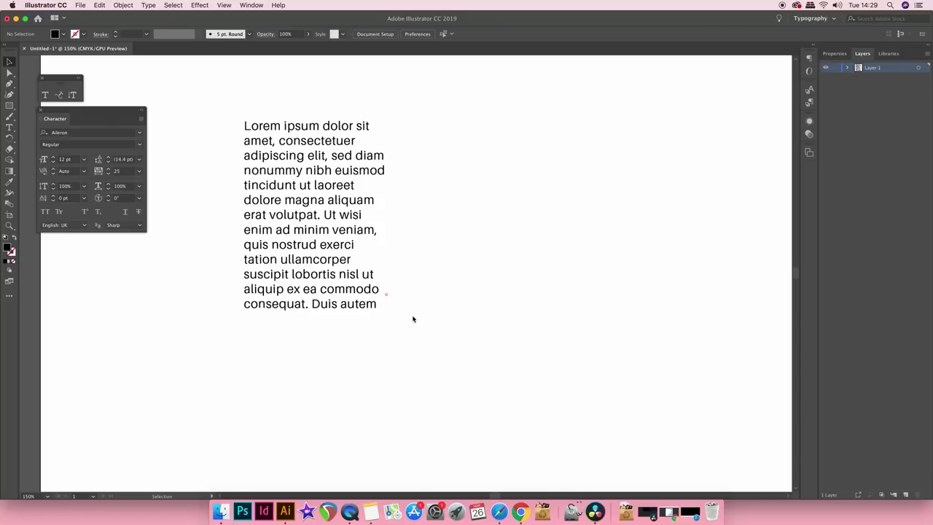
- Pan the view slightly and select the paragraph's text frame
{"action": "scroll", "coordinate": [390, 296], "scroll_direction": "up", "scroll_amount": 5}
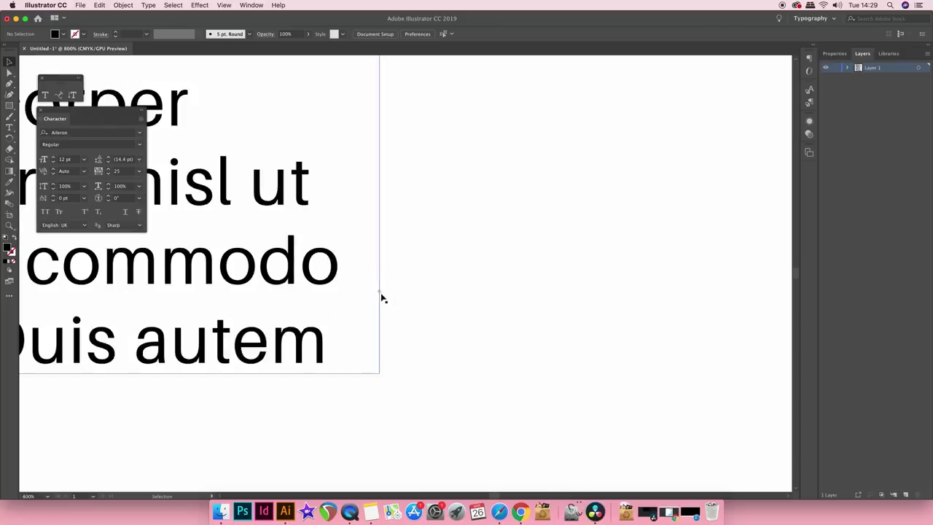
{"action": "scroll", "coordinate": [382, 297], "scroll_direction": "down", "scroll_amount": 5}
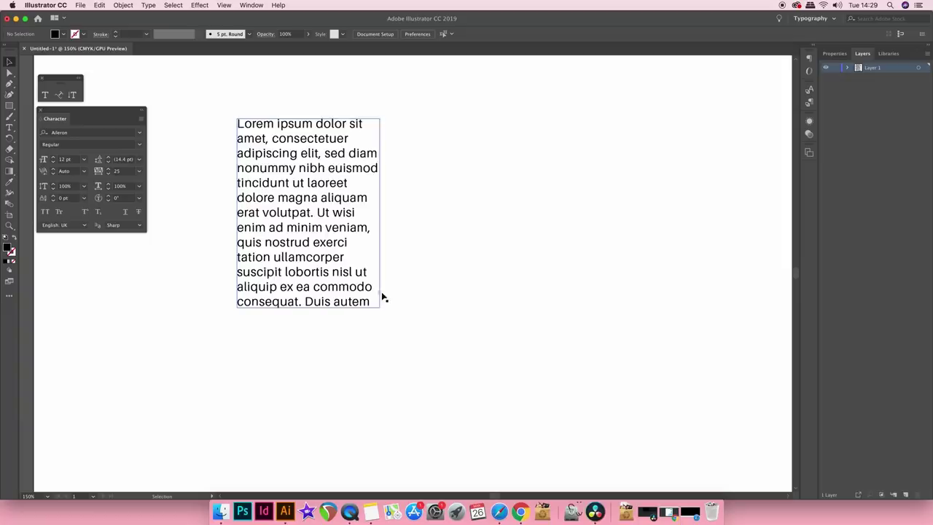
{"action": "key", "text": "space"}
{"action": "left_click_drag", "start_coordinate": [354, 229], "coordinate": [342, 264]}
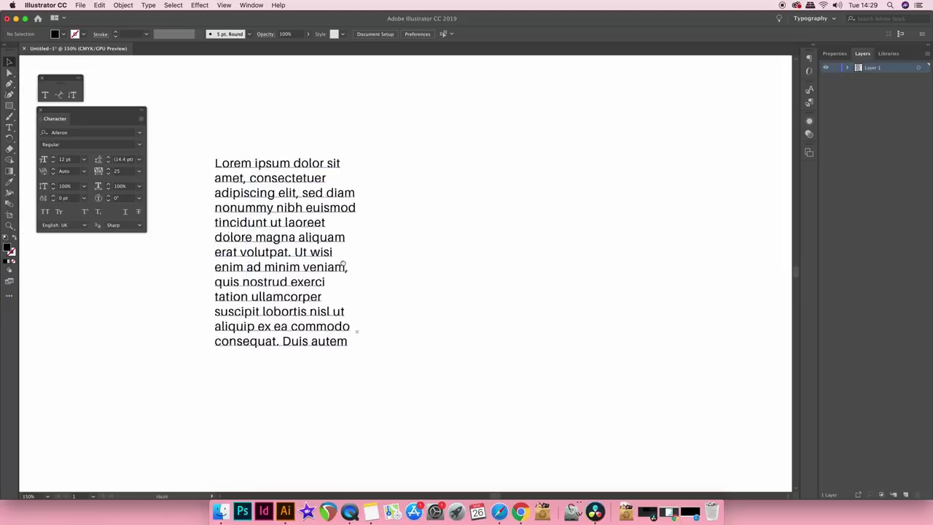
{"action": "left_click", "coordinate": [358, 335]}
- Thread the overflow text into a new linked frame and move it beside the first
{"action": "key", "text": "t"}
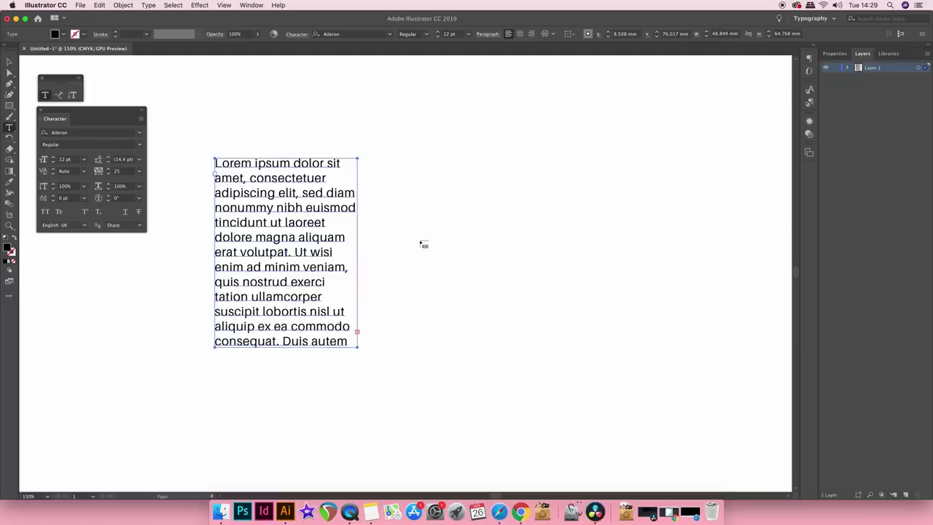
{"action": "left_click_drag", "start_coordinate": [365, 168], "coordinate": [457, 162]}
{"action": "left_click", "coordinate": [457, 162]}
{"action": "scroll", "coordinate": [447, 270], "scroll_direction": "down", "scroll_amount": 3}
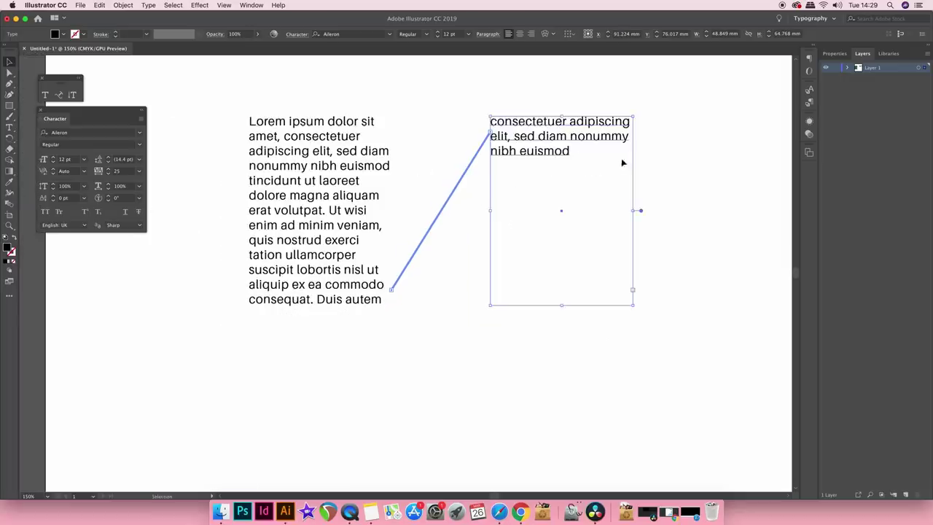
{"action": "left_click_drag", "start_coordinate": [560, 140], "coordinate": [639, 141]}
{"action": "left_click", "coordinate": [491, 279]}
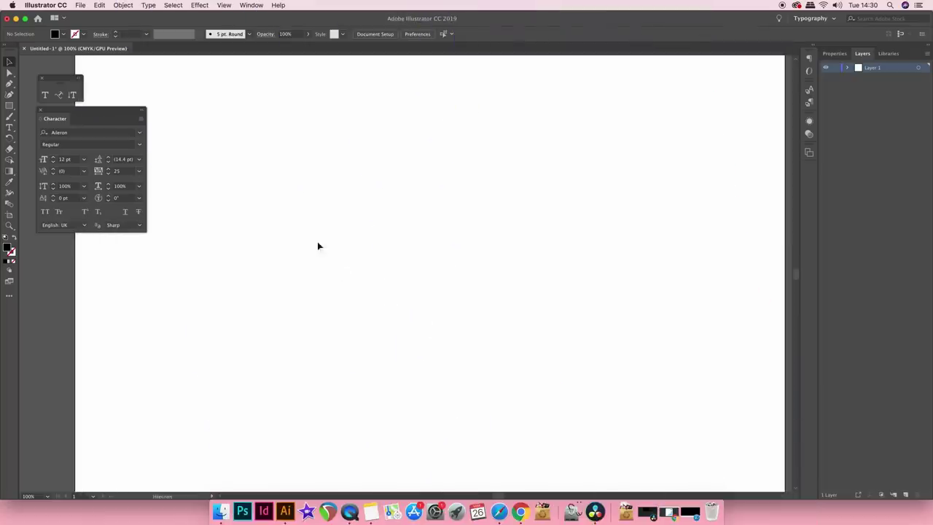
- Select the empty text frames and run Object > Path > Clean Up with Empty Text Paths checked
{"action": "left_click_drag", "start_coordinate": [195, 86], "coordinate": [683, 330]}
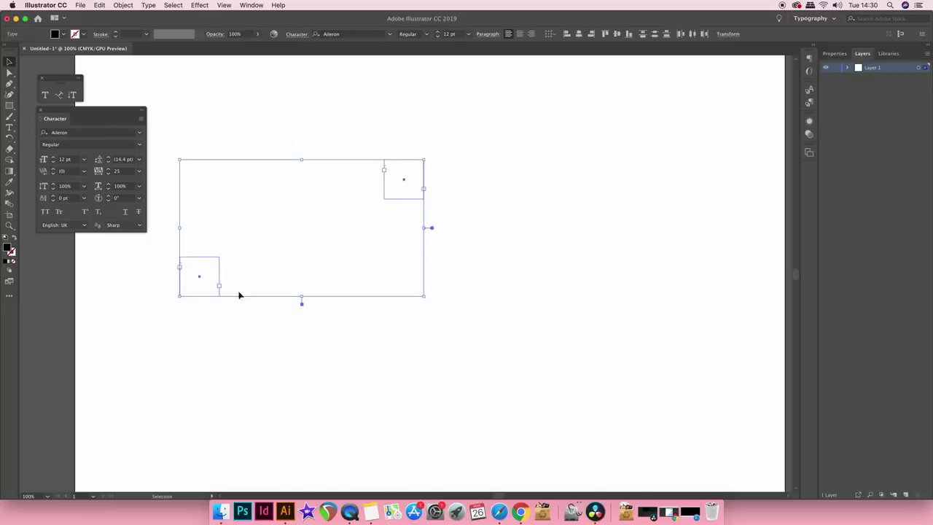
{"action": "left_click", "coordinate": [555, 233]}
{"action": "left_click", "coordinate": [124, 5]}
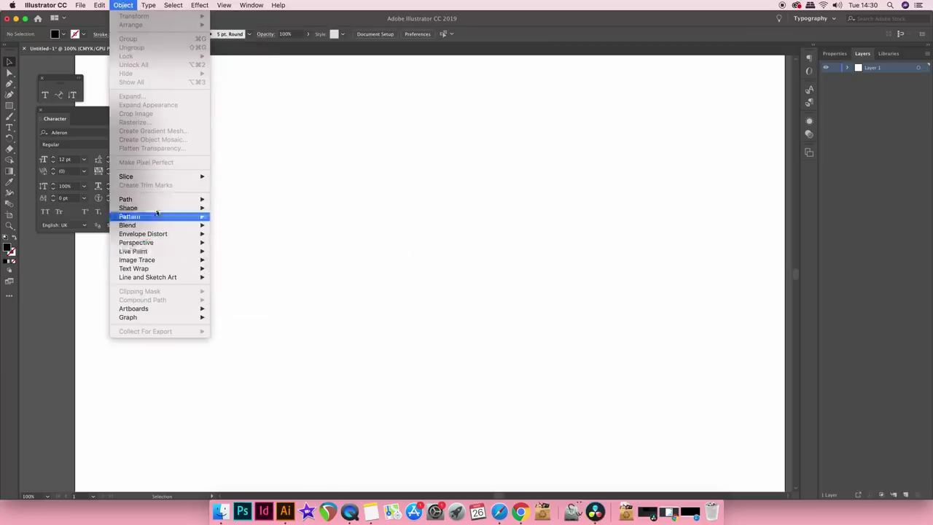
{"action": "mouse_move", "coordinate": [158, 208]}
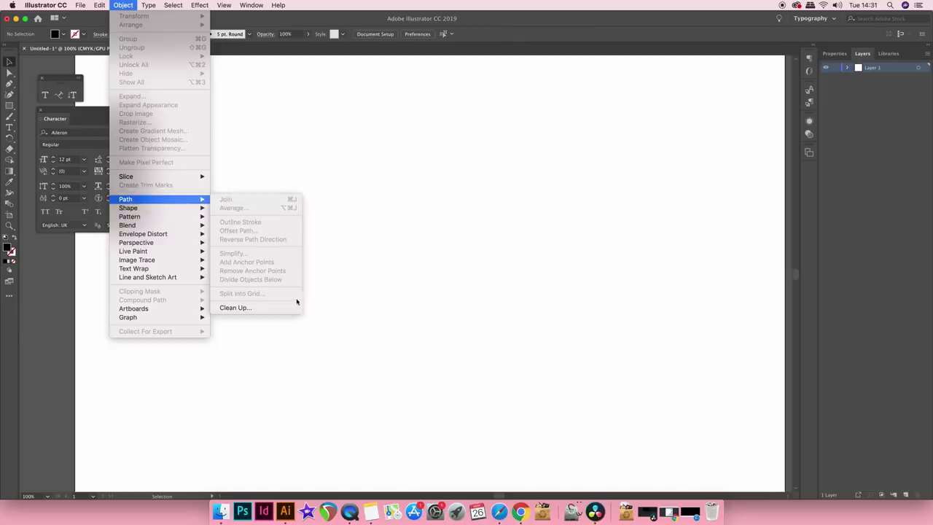
{"action": "left_click", "coordinate": [286, 309]}
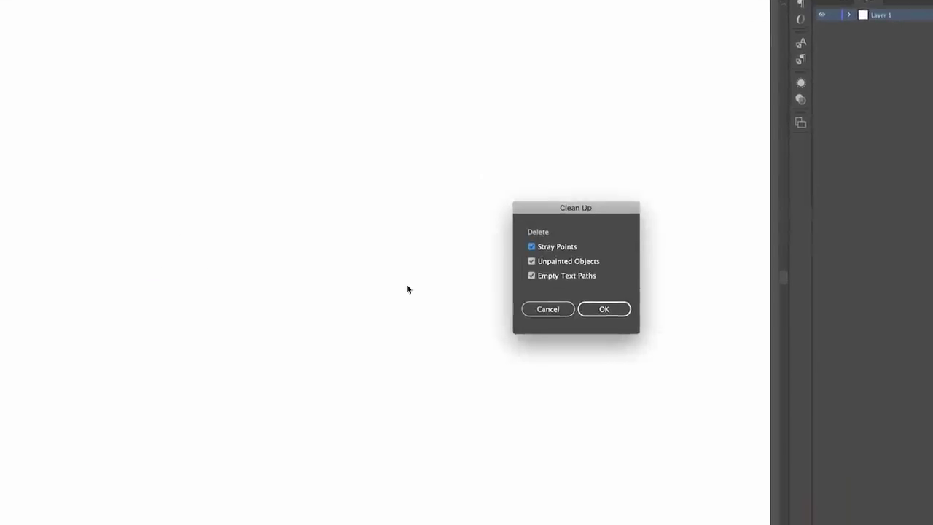
{"action": "left_click", "coordinate": [568, 280]}
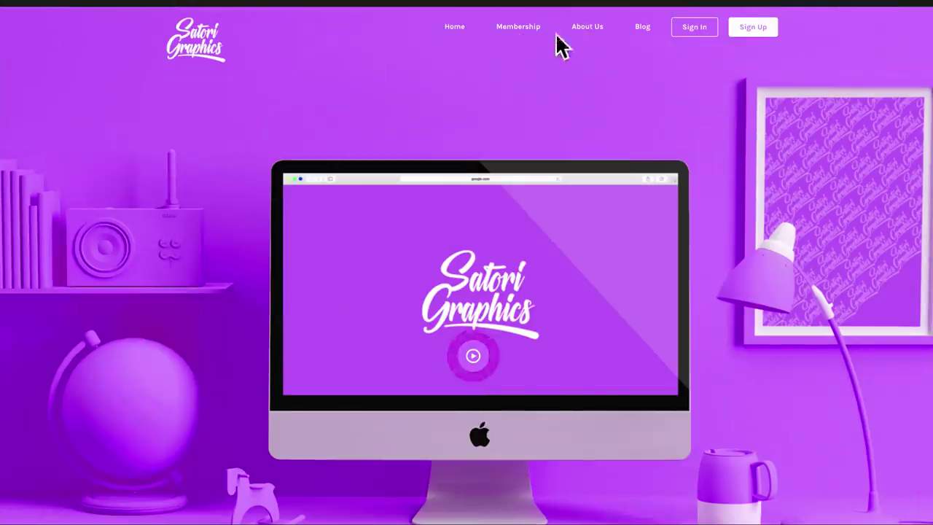
{"action": "scroll", "coordinate": [508, 322], "scroll_direction": "down", "scroll_amount": 1}
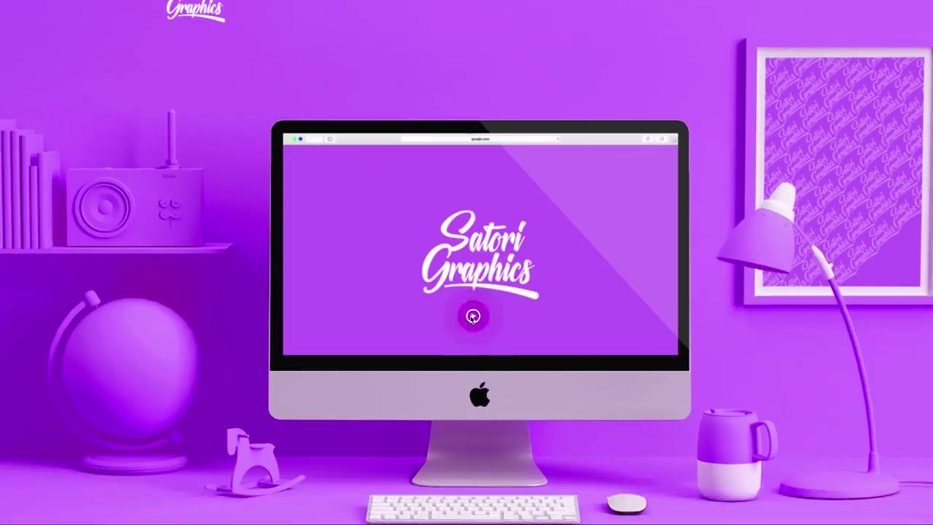
{"action": "left_click", "coordinate": [471, 317]}
{"action": "left_click", "coordinate": [280, 376]}
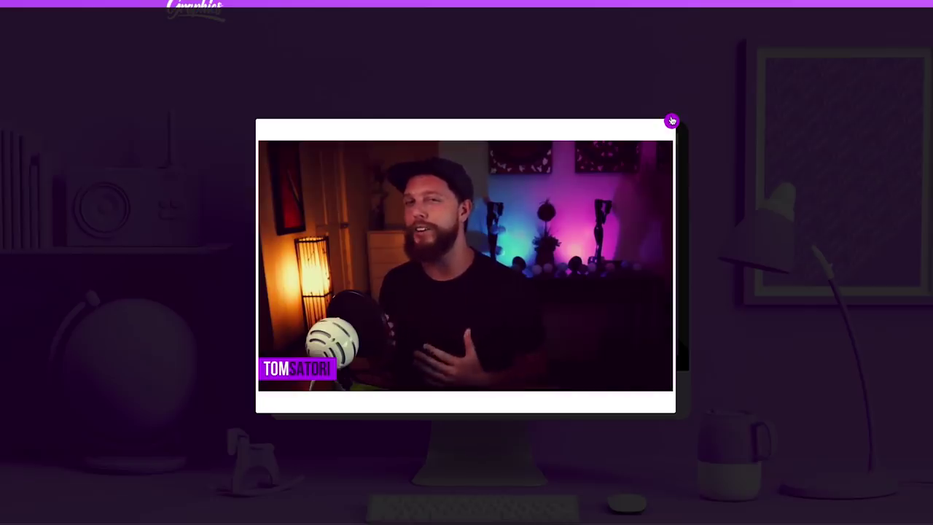
{"action": "scroll", "coordinate": [671, 121], "scroll_direction": "up", "scroll_amount": 1}
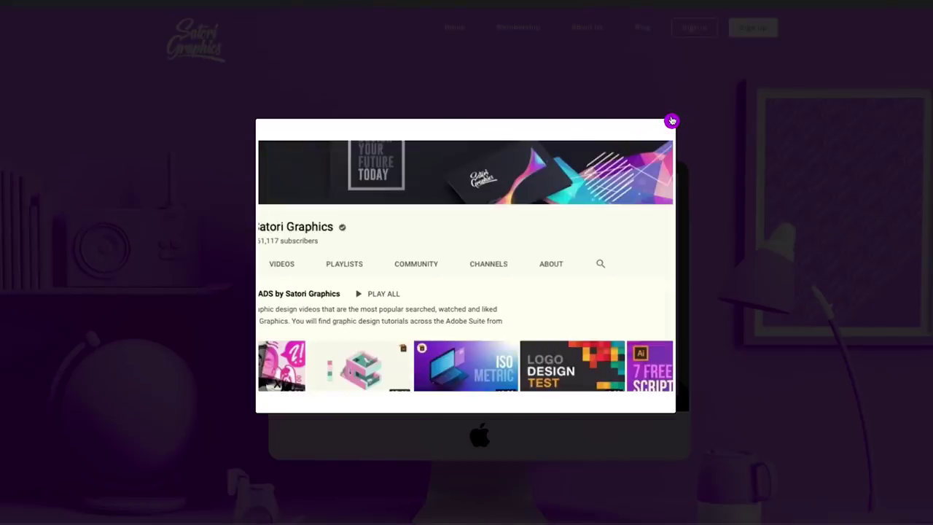
{"action": "left_click", "coordinate": [671, 120]}
{"action": "scroll", "coordinate": [614, 208], "scroll_direction": "down", "scroll_amount": 10}
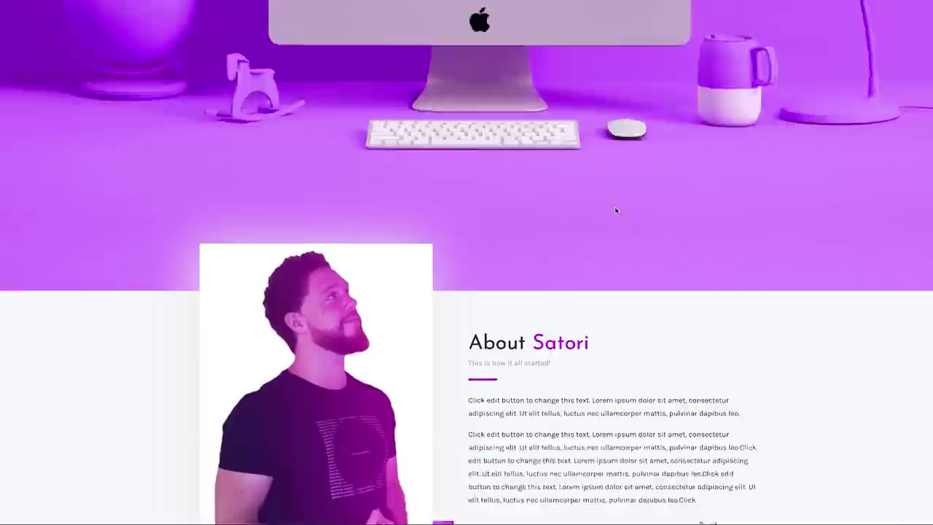
{"action": "scroll", "coordinate": [615, 211], "scroll_direction": "down", "scroll_amount": 9}
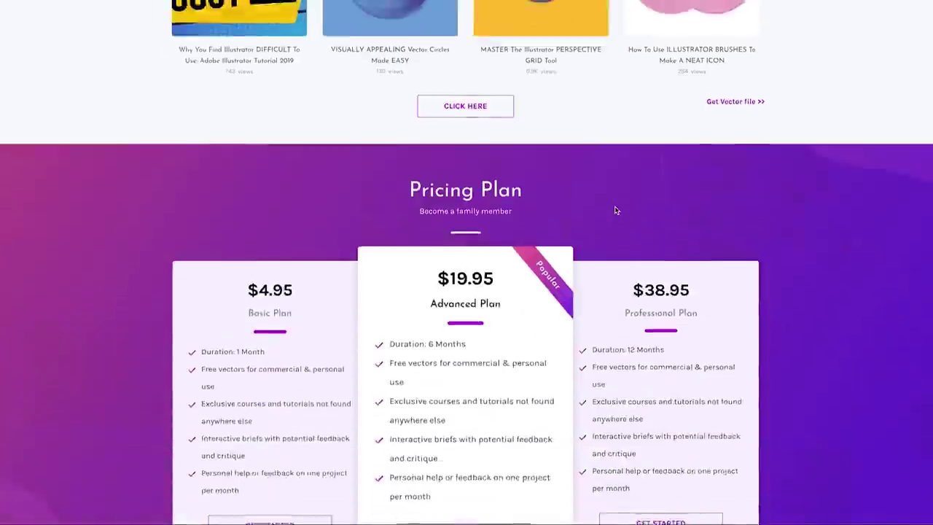
{"action": "scroll", "coordinate": [614, 210], "scroll_direction": "down", "scroll_amount": 3}
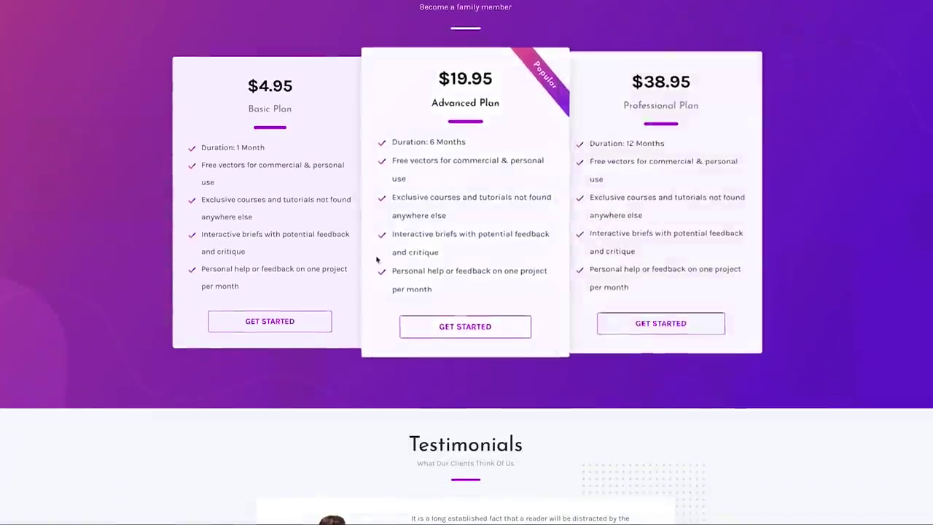
{"action": "scroll", "coordinate": [873, 241], "scroll_direction": "down", "scroll_amount": 5}
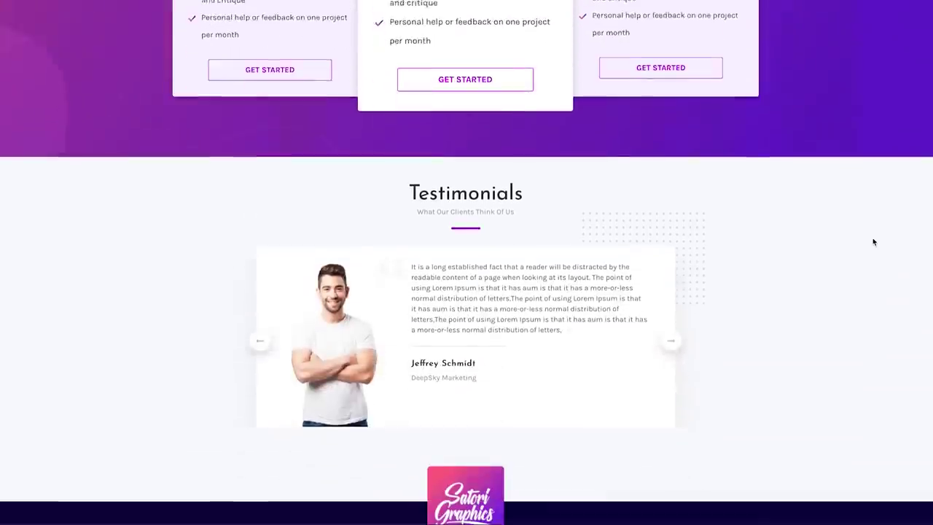
{"action": "scroll", "coordinate": [873, 241], "scroll_direction": "up", "scroll_amount": 20}
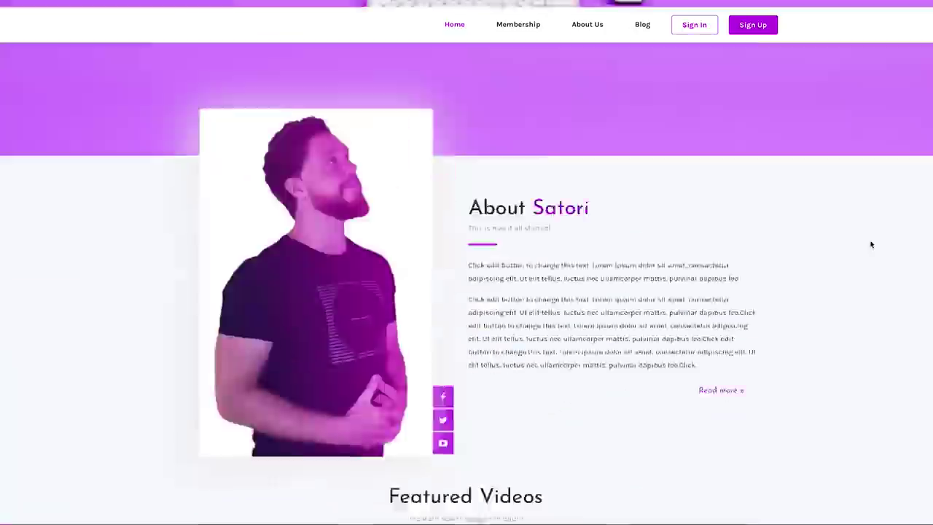